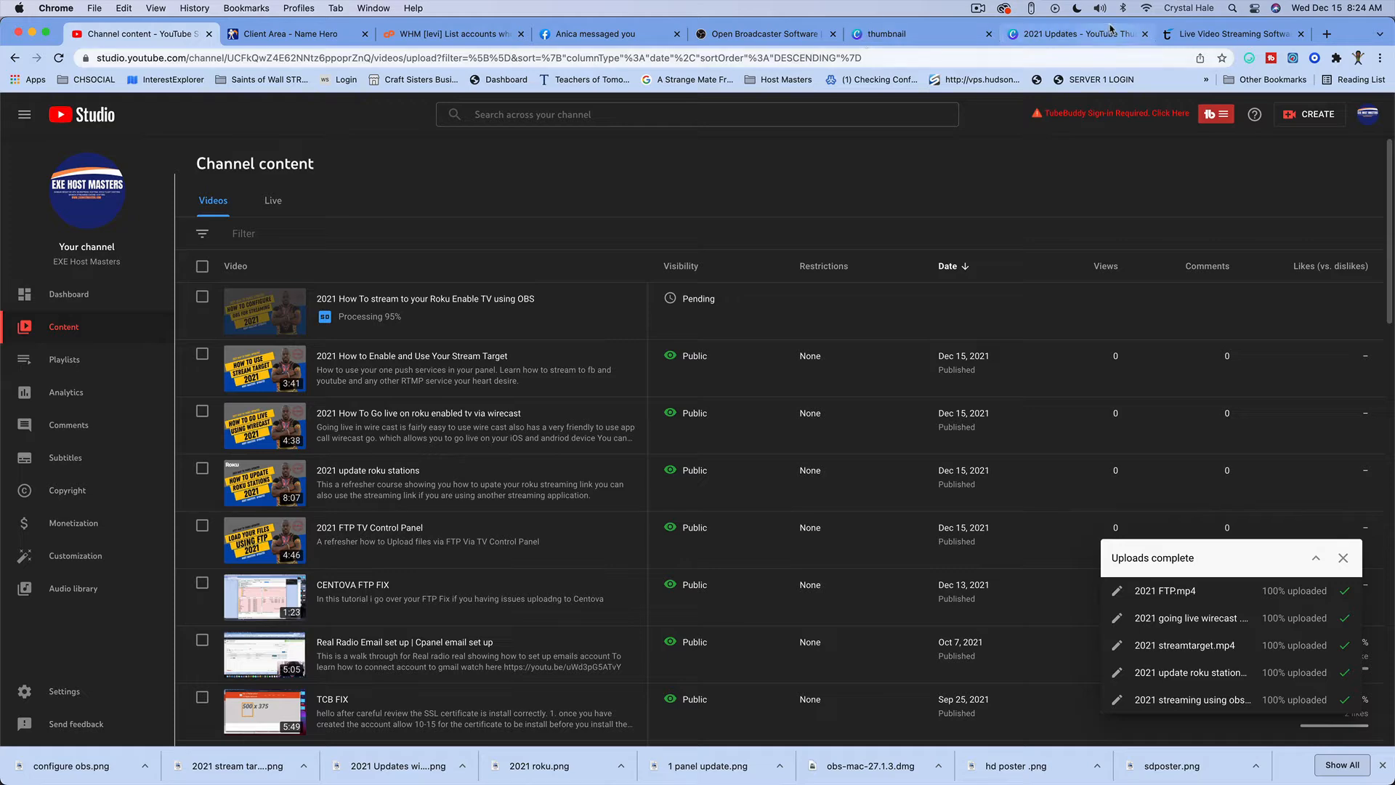
# Step: Replace the Telestream Wirecast page with the zoom.us website
pyautogui.click(1232, 8)
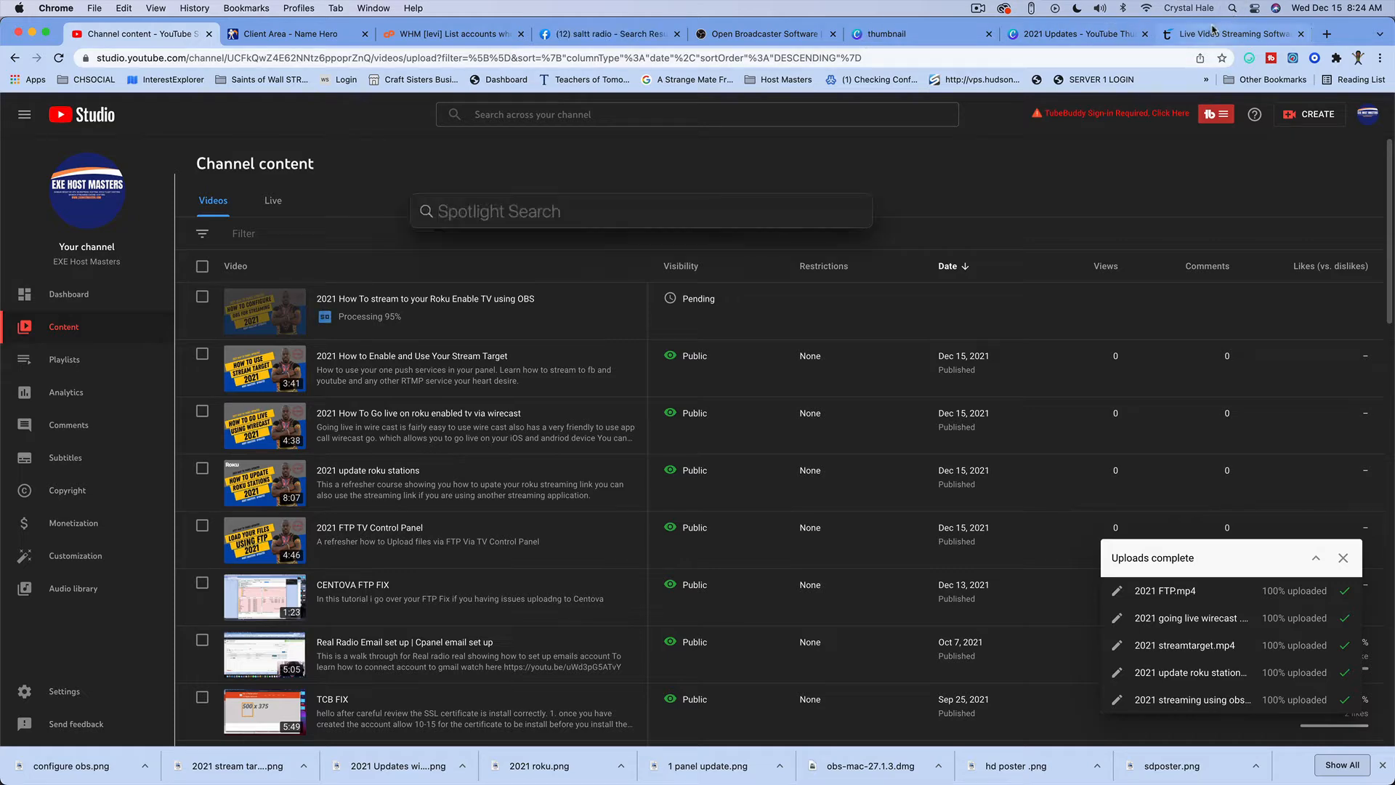
pyautogui.click(1252, 35)
pyautogui.click(1251, 36)
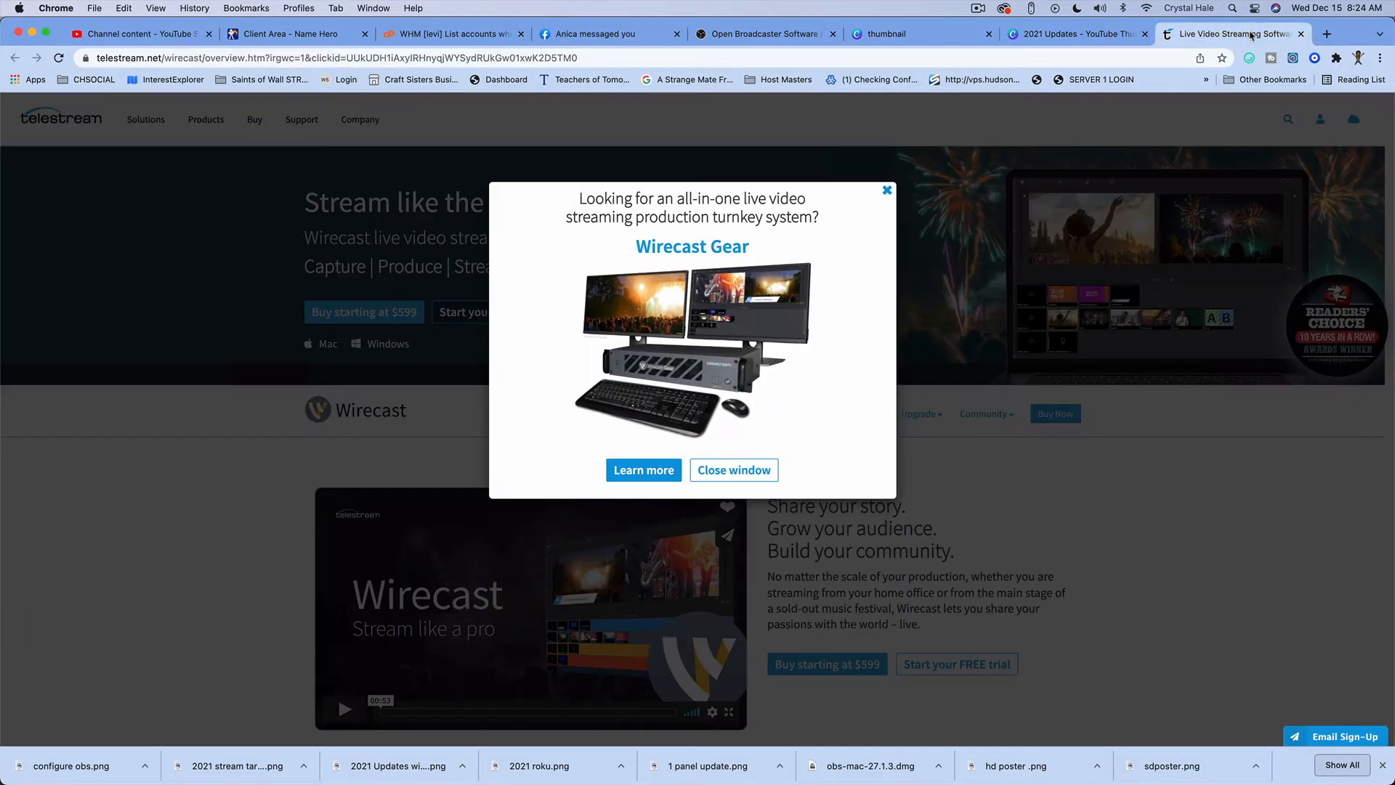
pyautogui.click(886, 191)
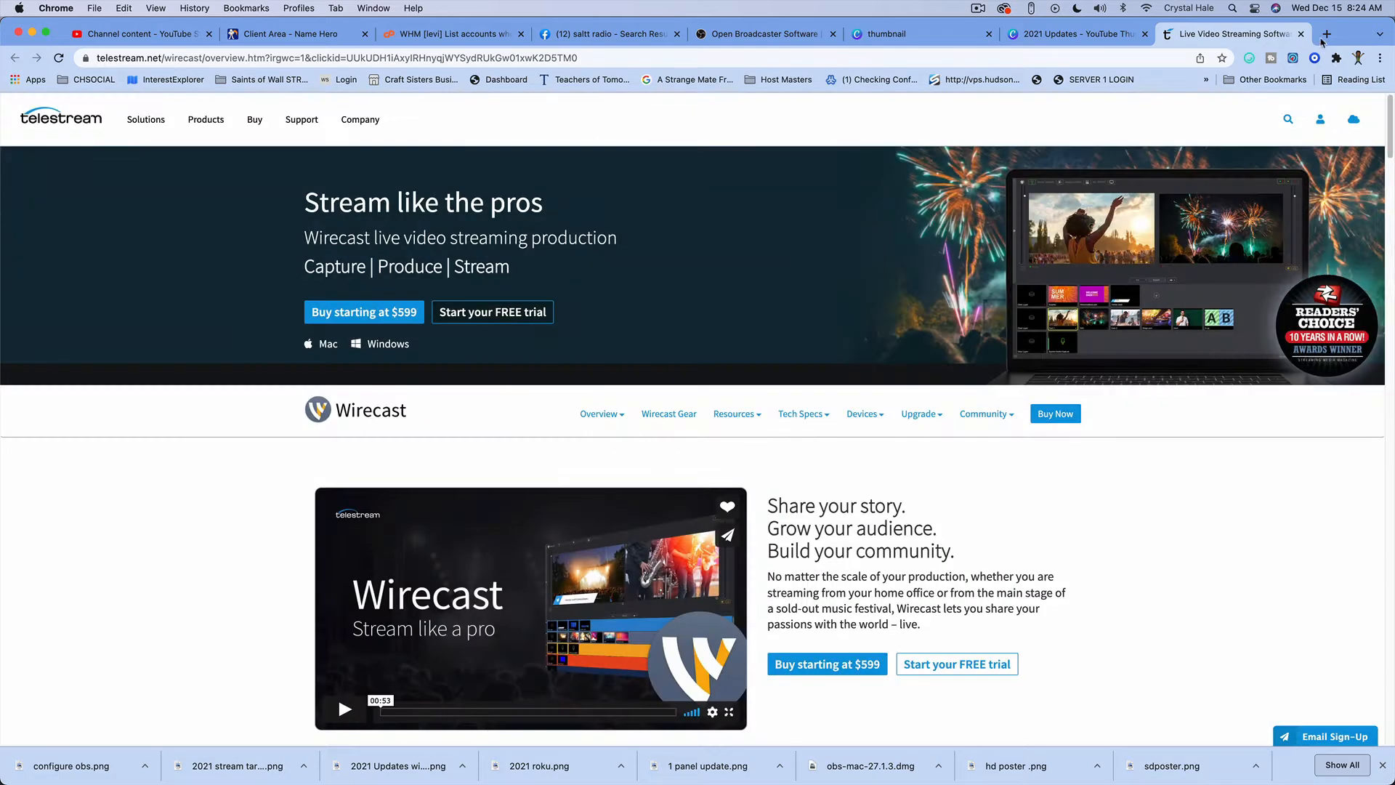
pyautogui.click(986, 58)
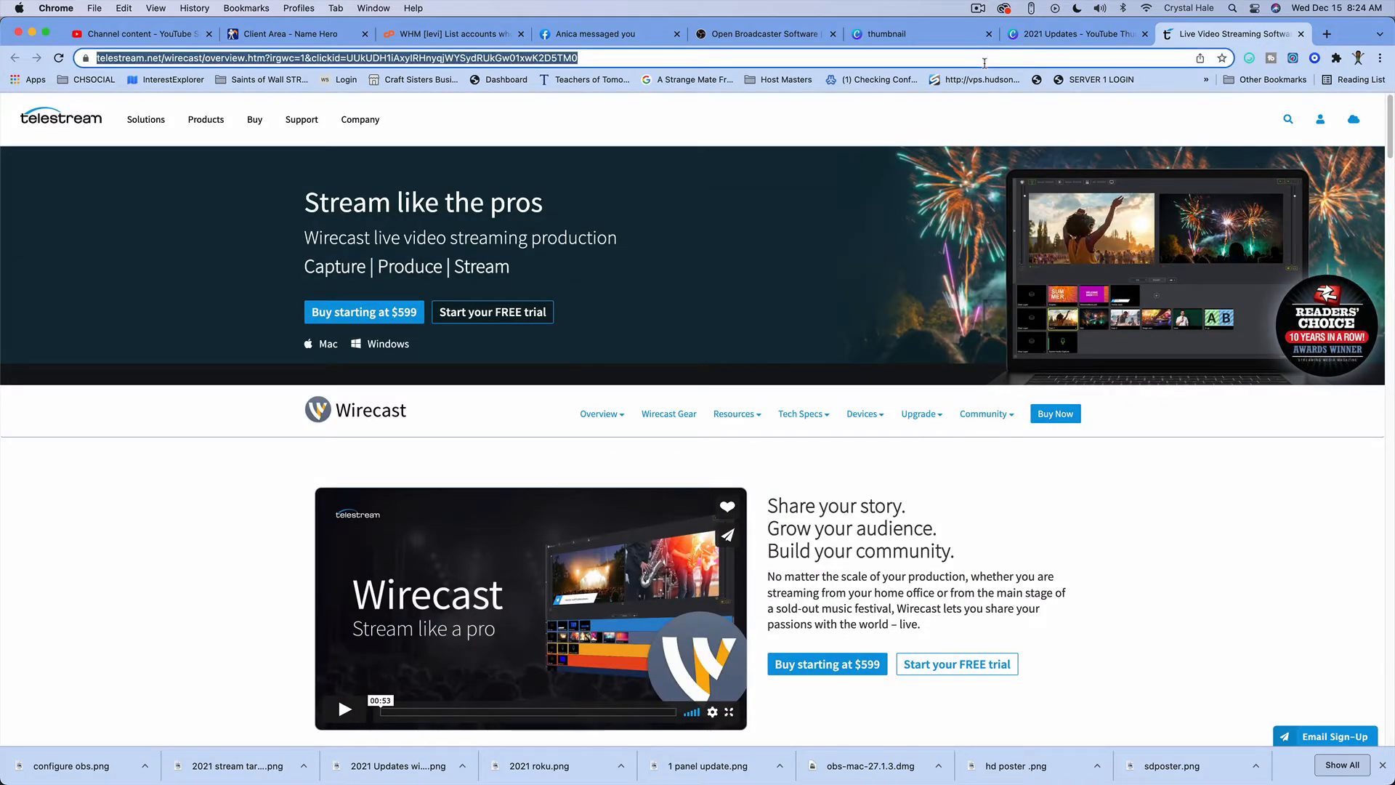
pyautogui.write('zoom.us')
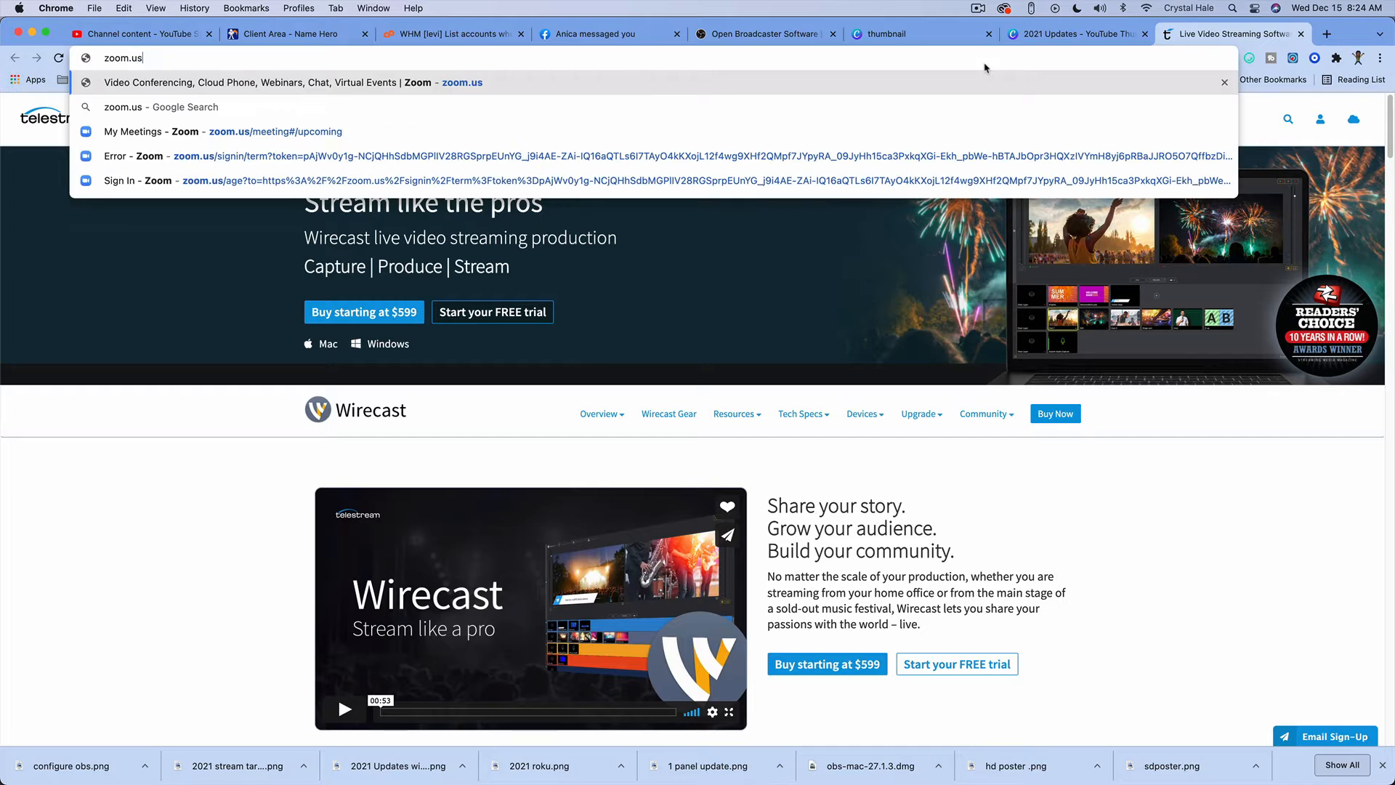
pyautogui.press('Return')
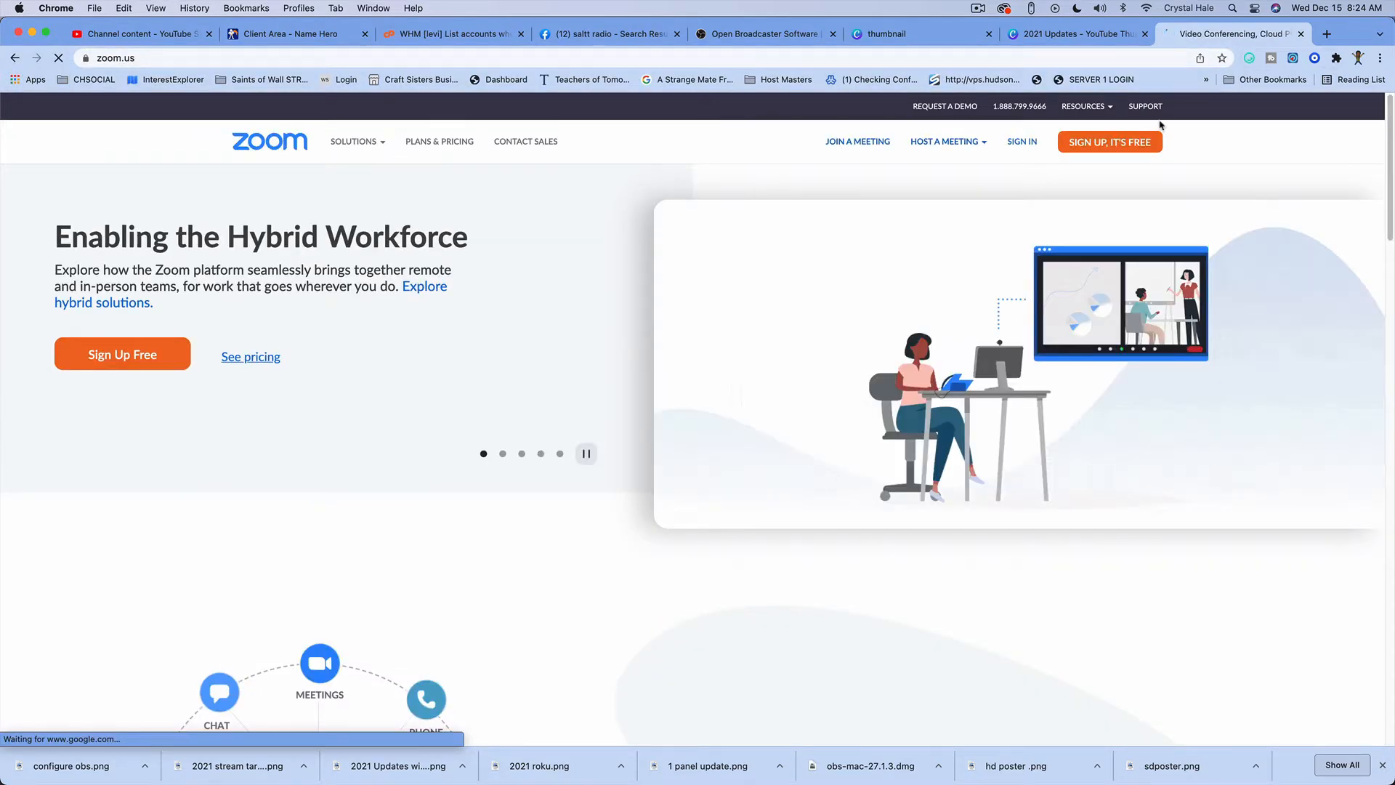
# Step: Sign in to Zoom, replacing the prefilled e-mail with the hosting company account's e-mail address
pyautogui.click(1021, 141)
pyautogui.click(878, 266)
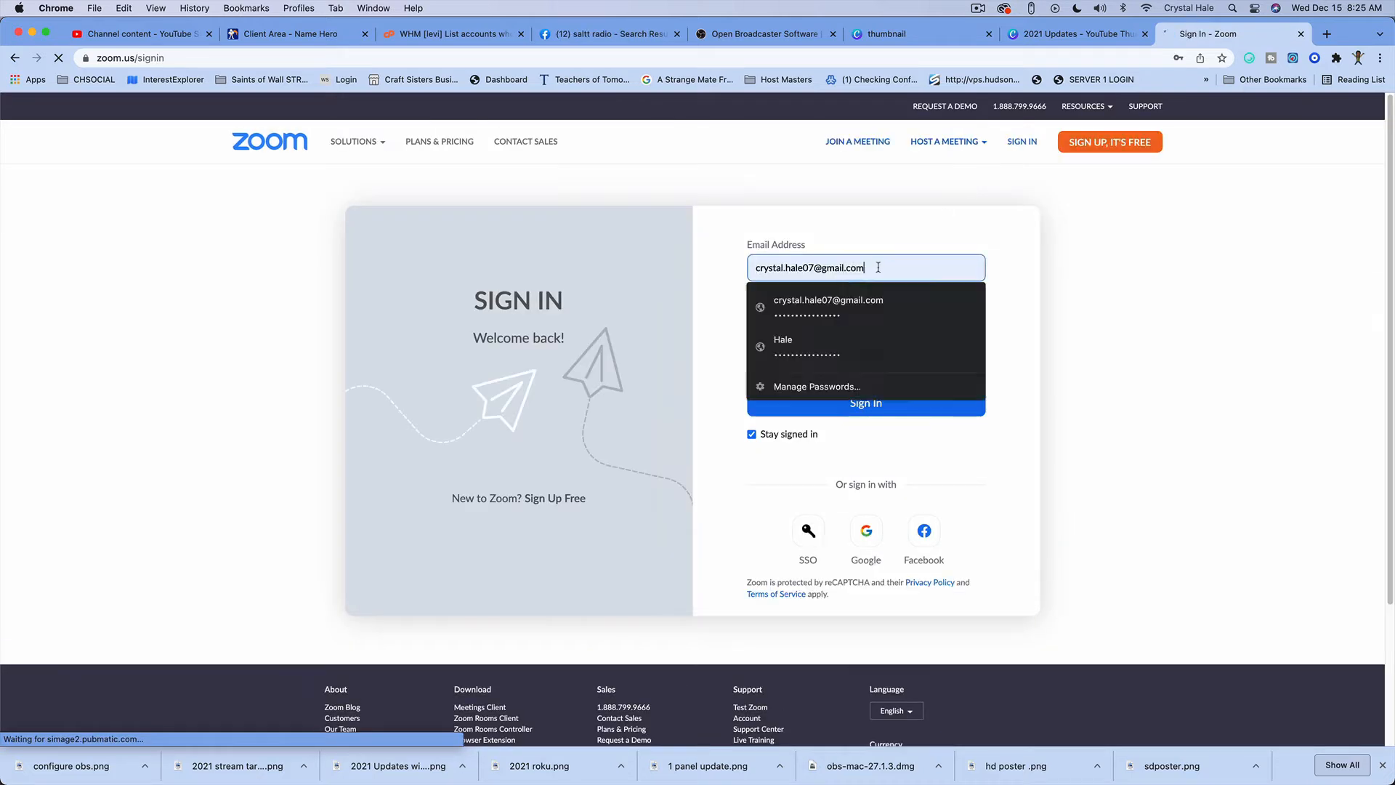
pyautogui.tripleClick(893, 264)
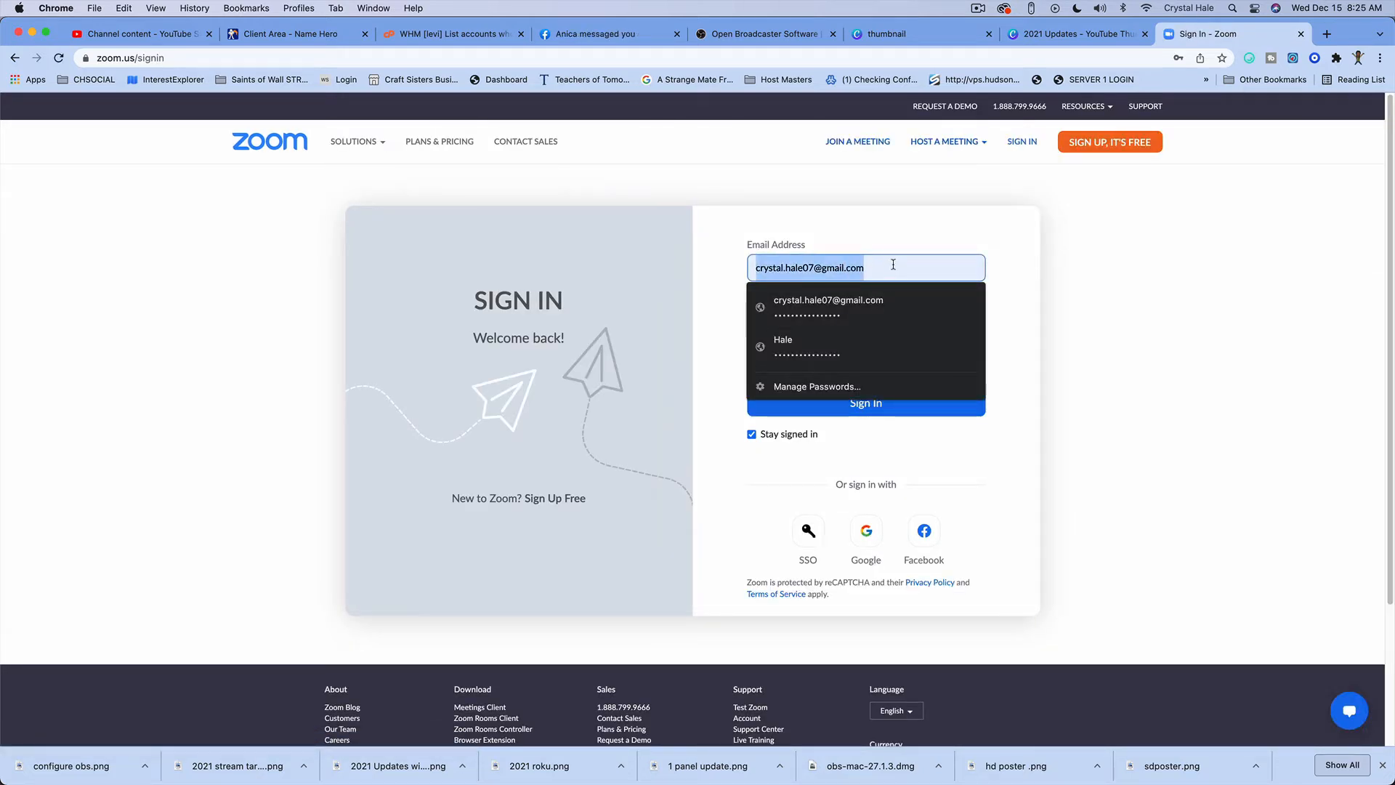
pyautogui.write('e')
pyautogui.press('BackSpace')
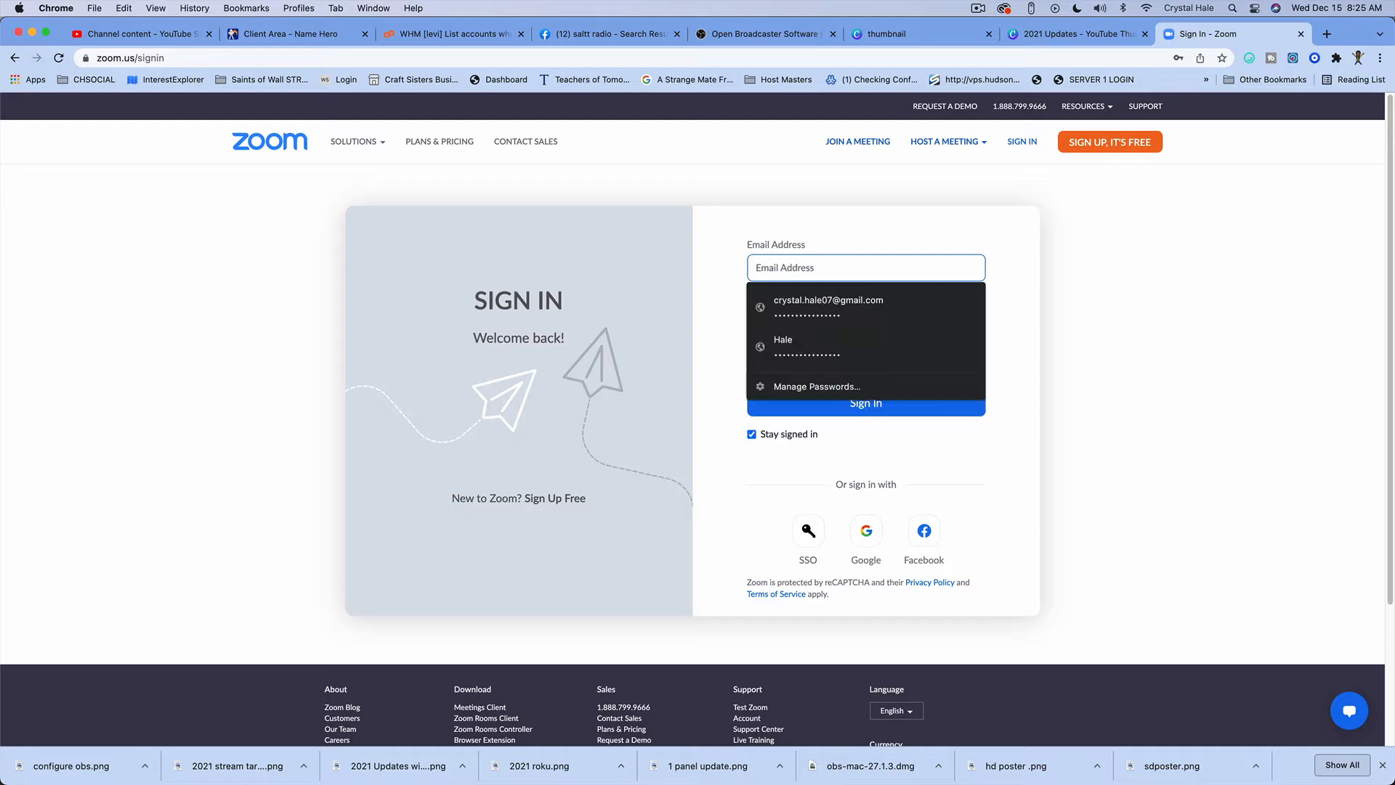
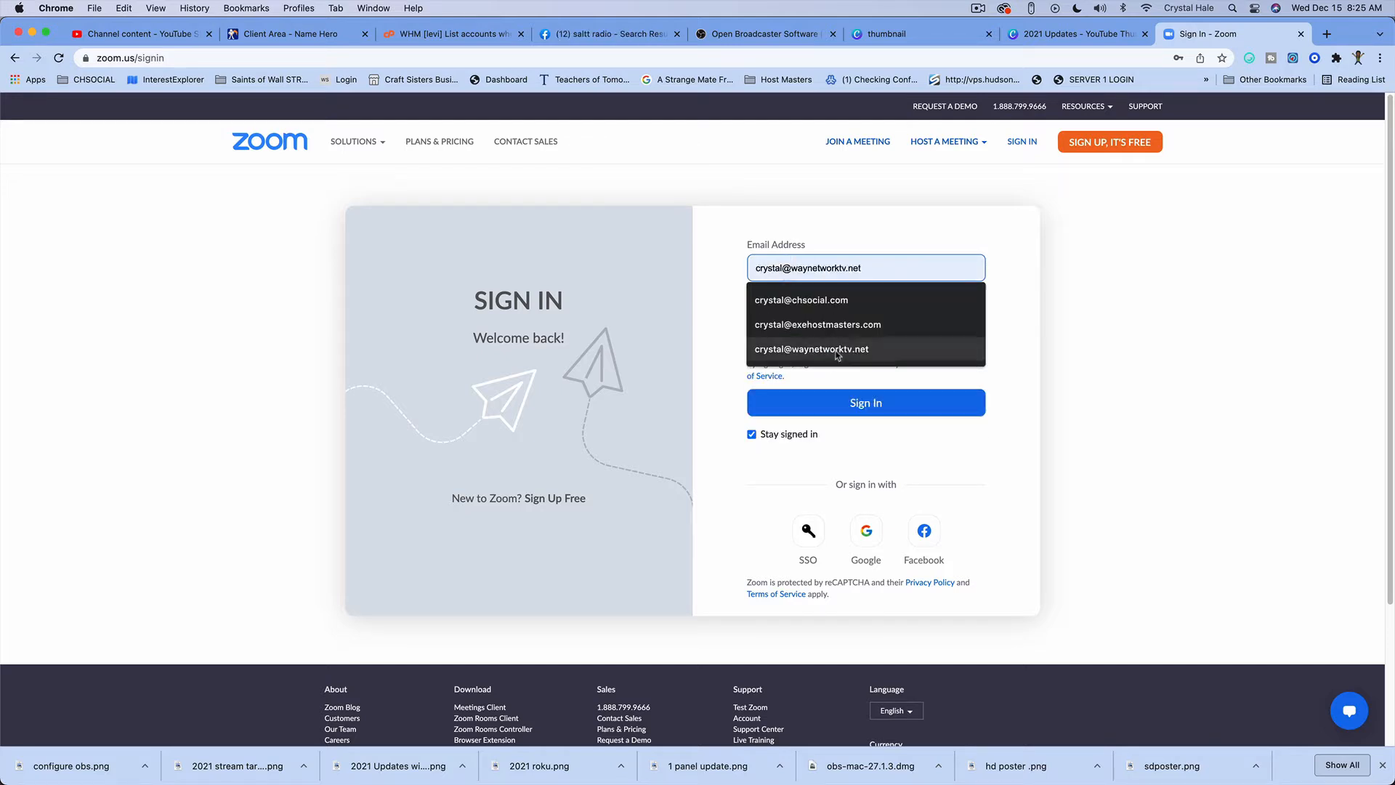
pyautogui.click(856, 325)
pyautogui.click(872, 404)
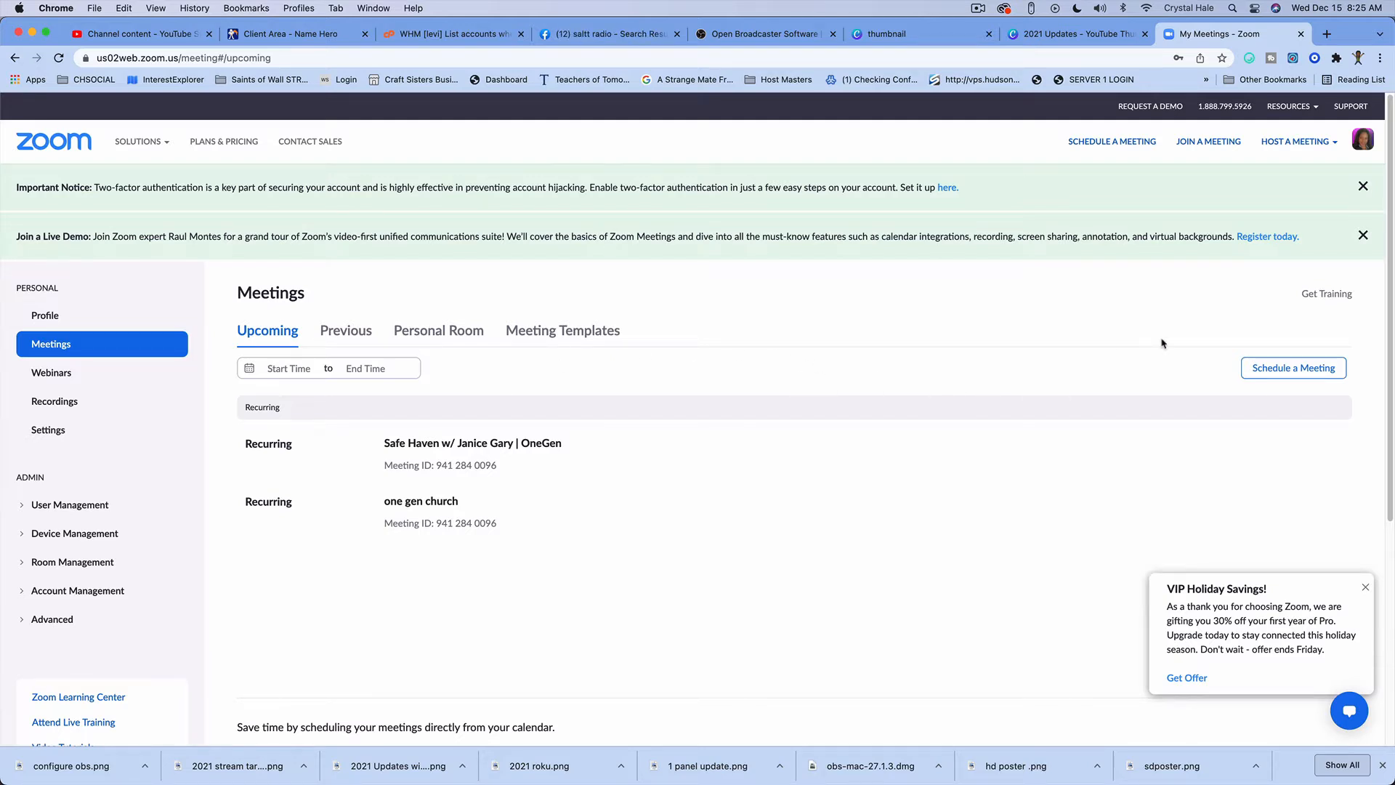
# Step: Schedule a new meeting with the topic "Live Stream to TV" and make it a recurring meeting
pyautogui.moveTo(521, 467)
pyautogui.click(1270, 373)
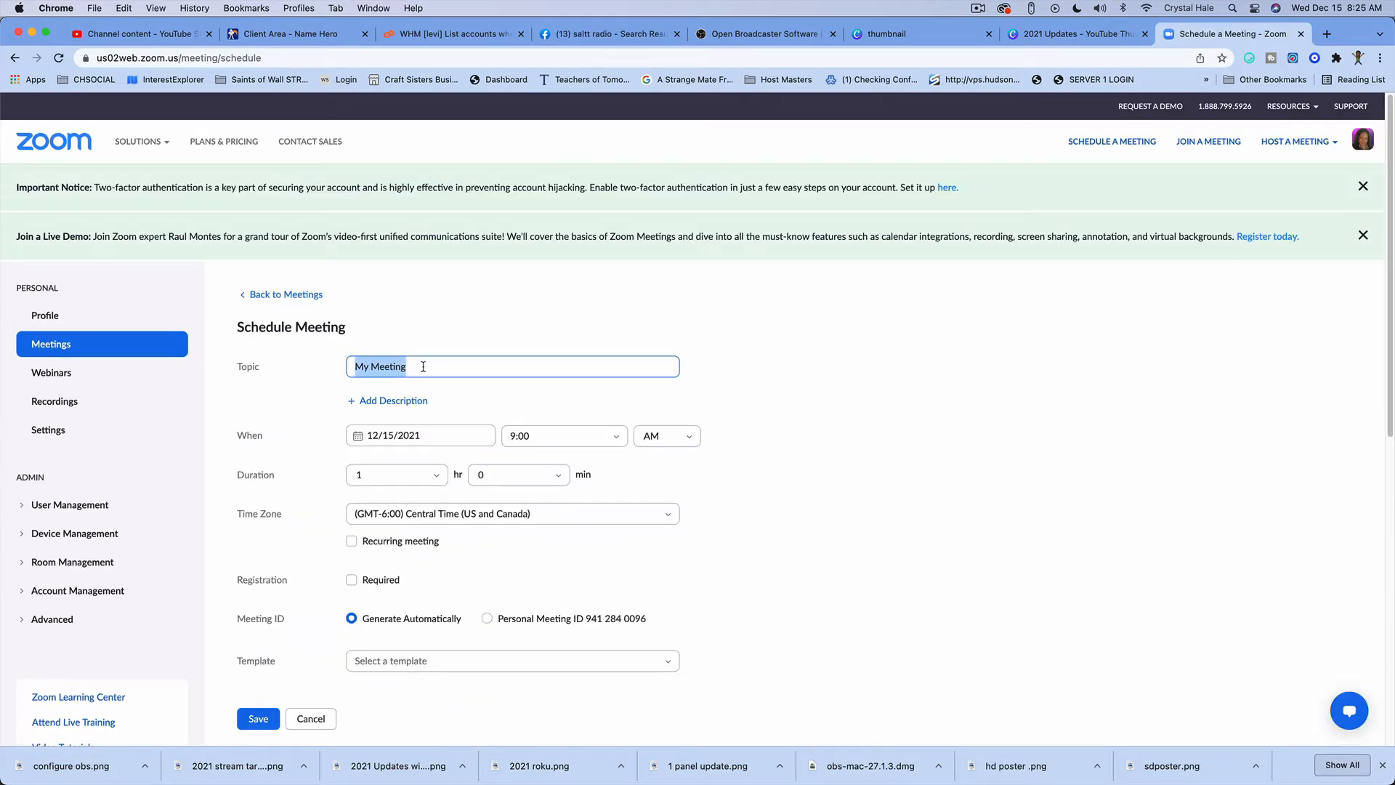
pyautogui.write('Liv')
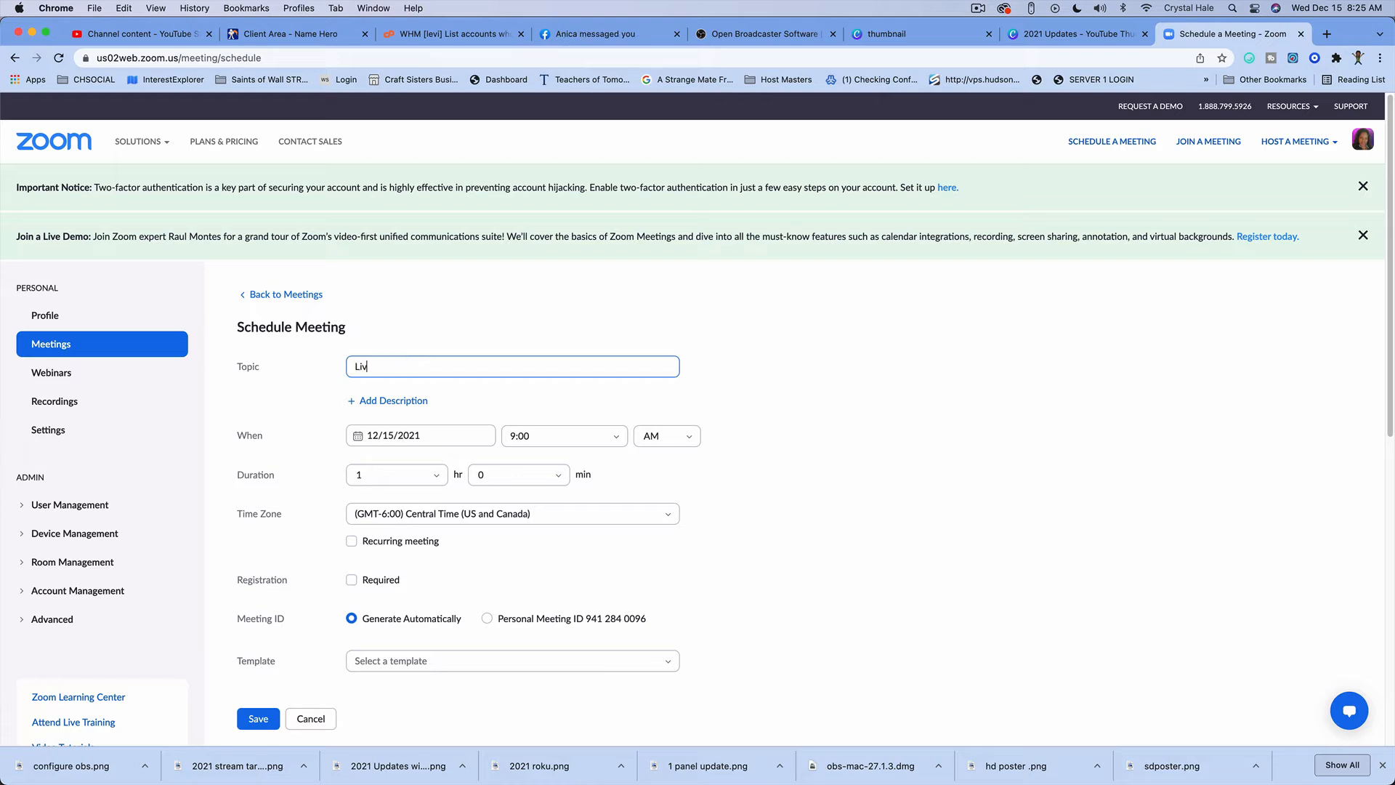
pyautogui.write('e Stream to TV')
pyautogui.click(352, 541)
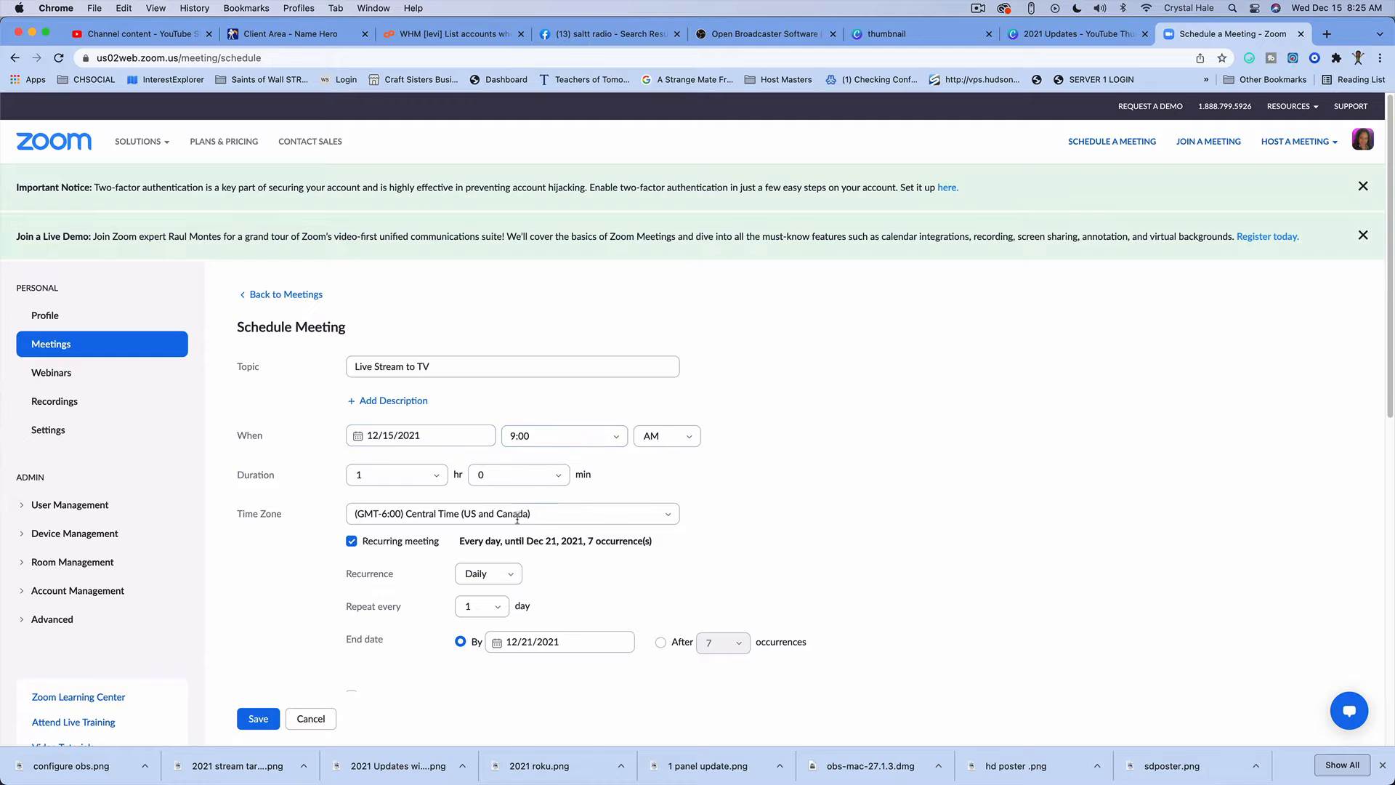
# Step: Examine the meeting's repeat interval, template, security, video and audio settings
pyautogui.scroll(-1, 508, 508)
pyautogui.scroll(-2, 502, 525)
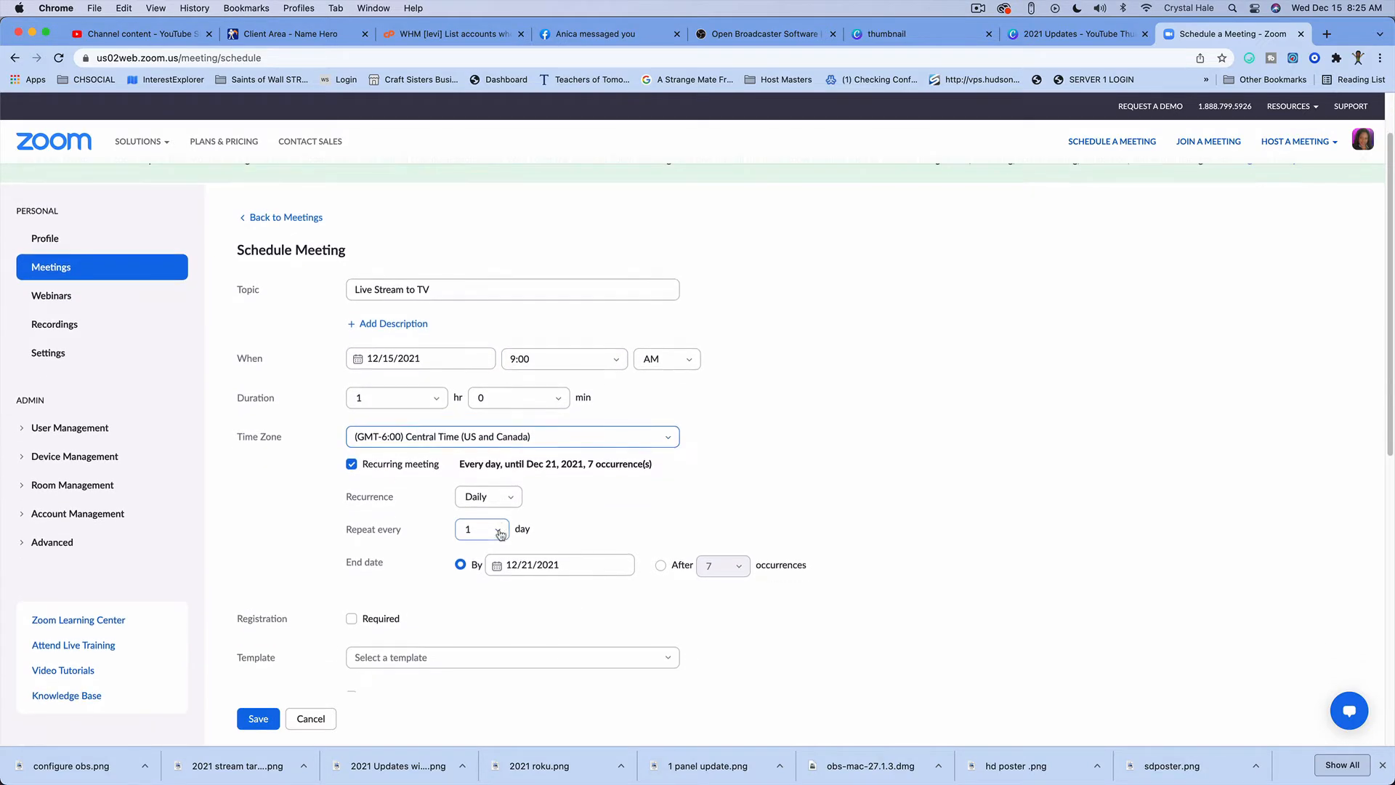
pyautogui.click(500, 534)
pyautogui.click(500, 534)
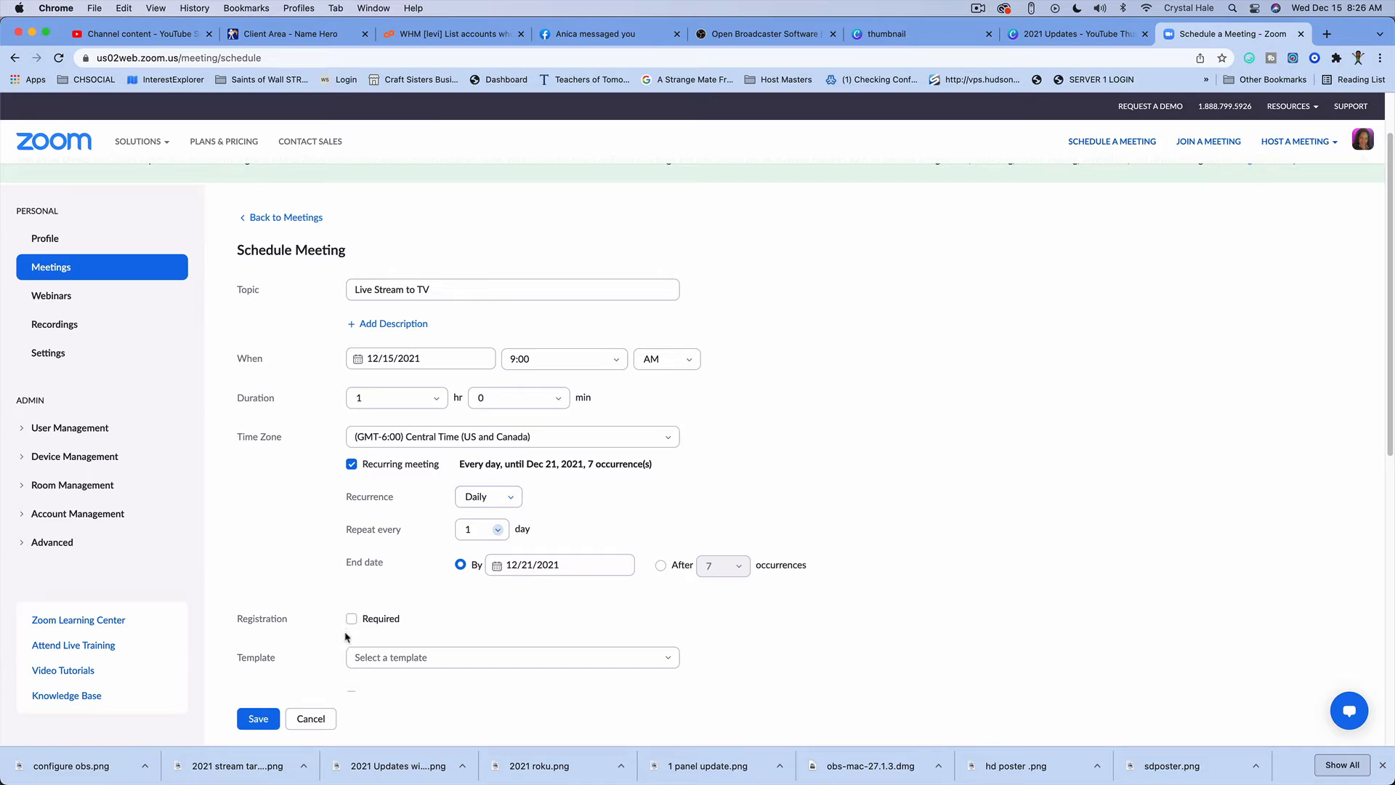
pyautogui.click(420, 658)
pyautogui.click(428, 651)
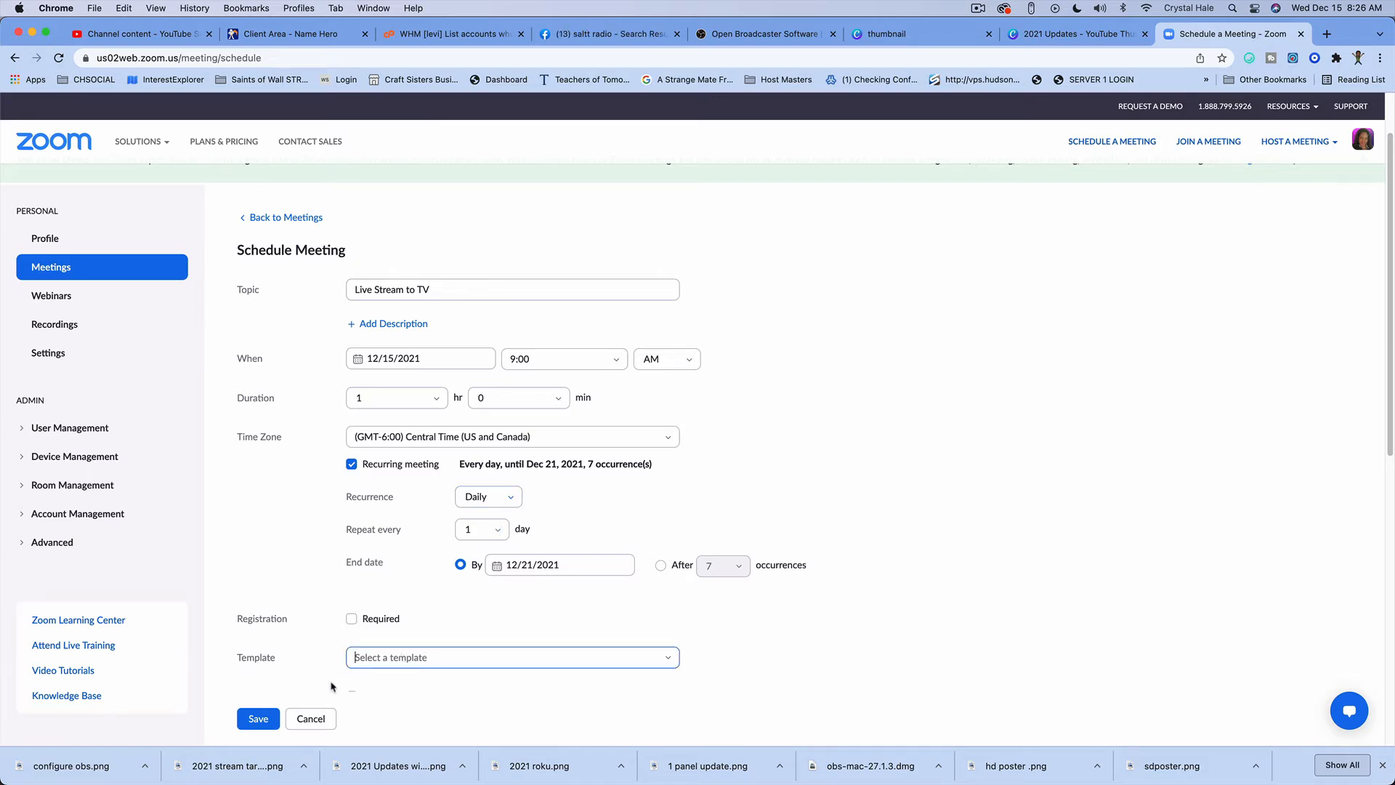
pyautogui.scroll(-5, 300, 575)
pyautogui.scroll(-3, 399, 462)
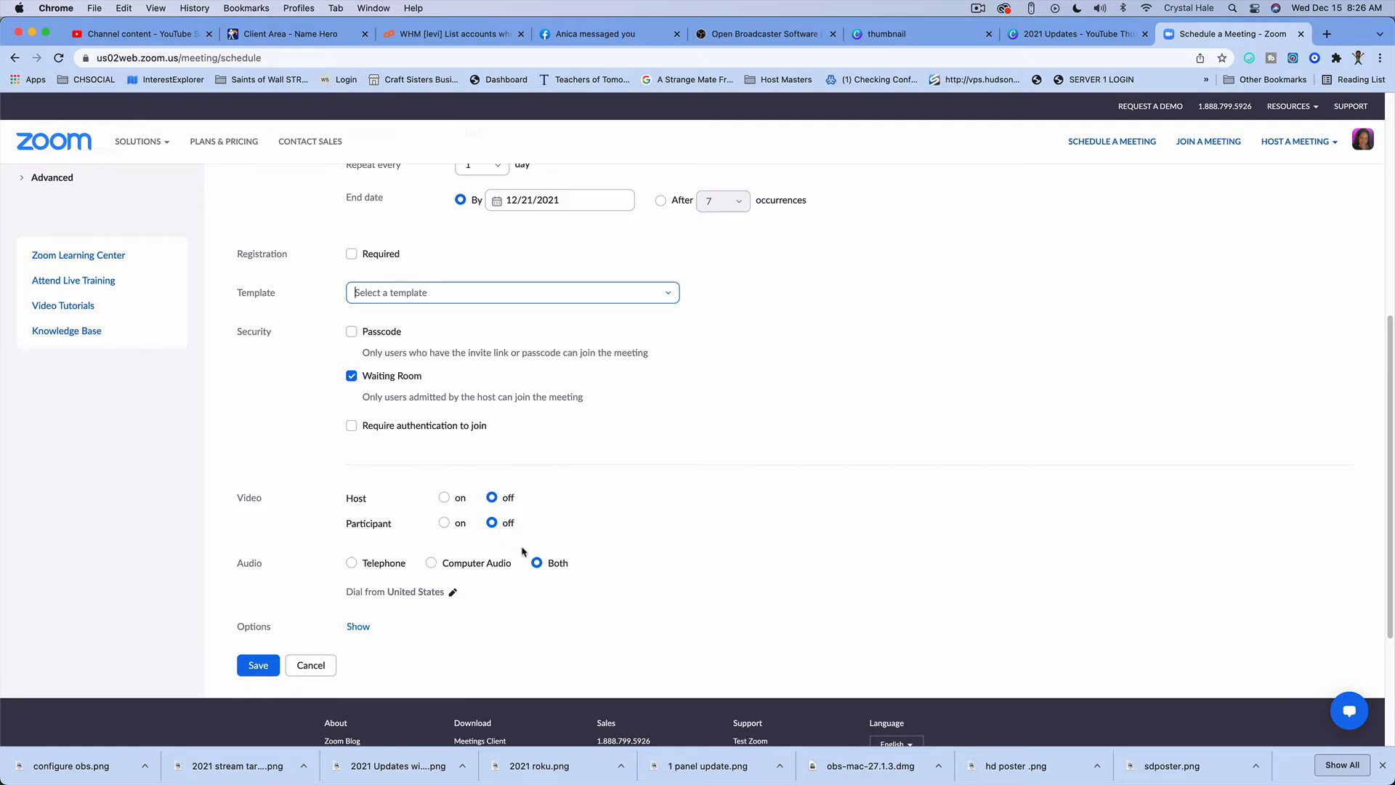
# Step: Show the additional meeting options and save the scheduled meeting
pyautogui.scroll(-1, 400, 595)
pyautogui.click(357, 600)
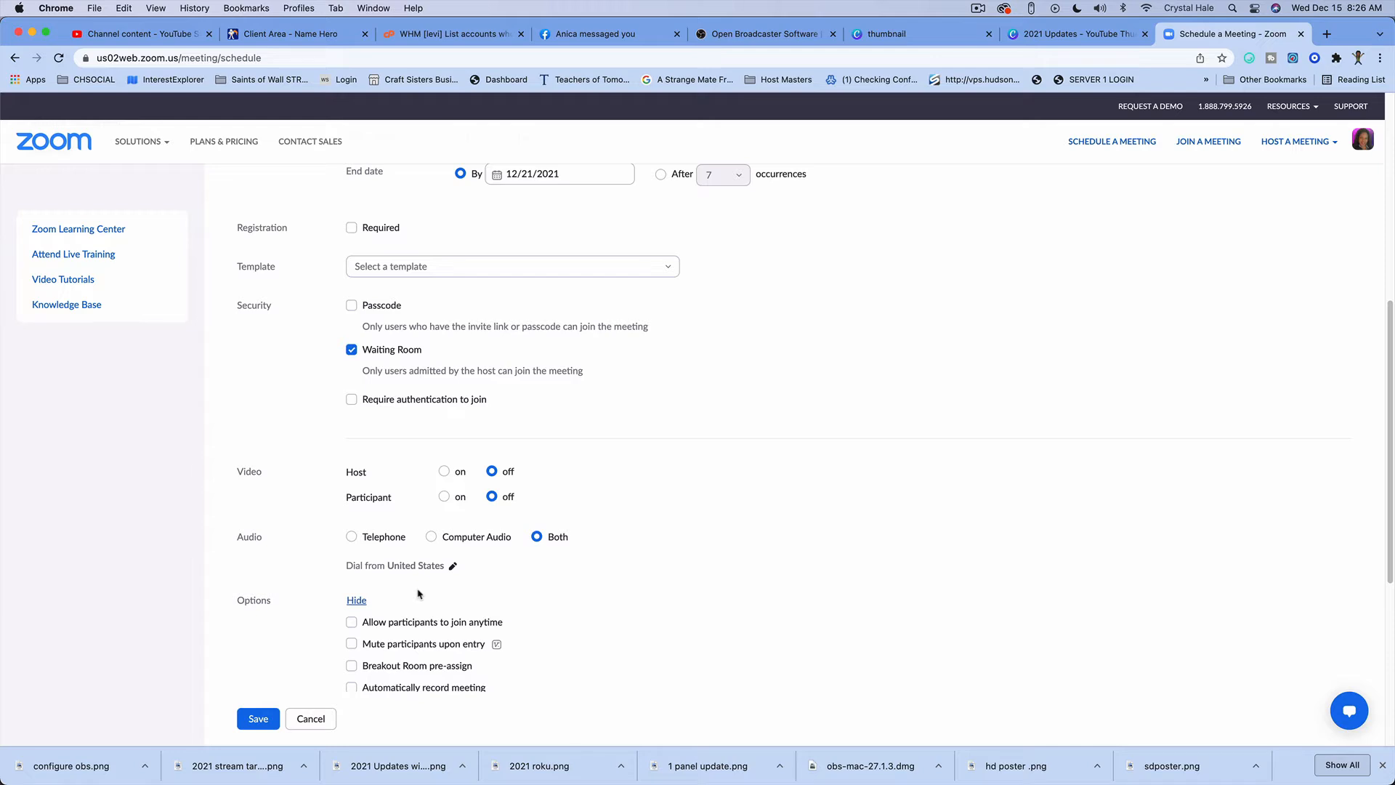
pyautogui.scroll(-5, 418, 595)
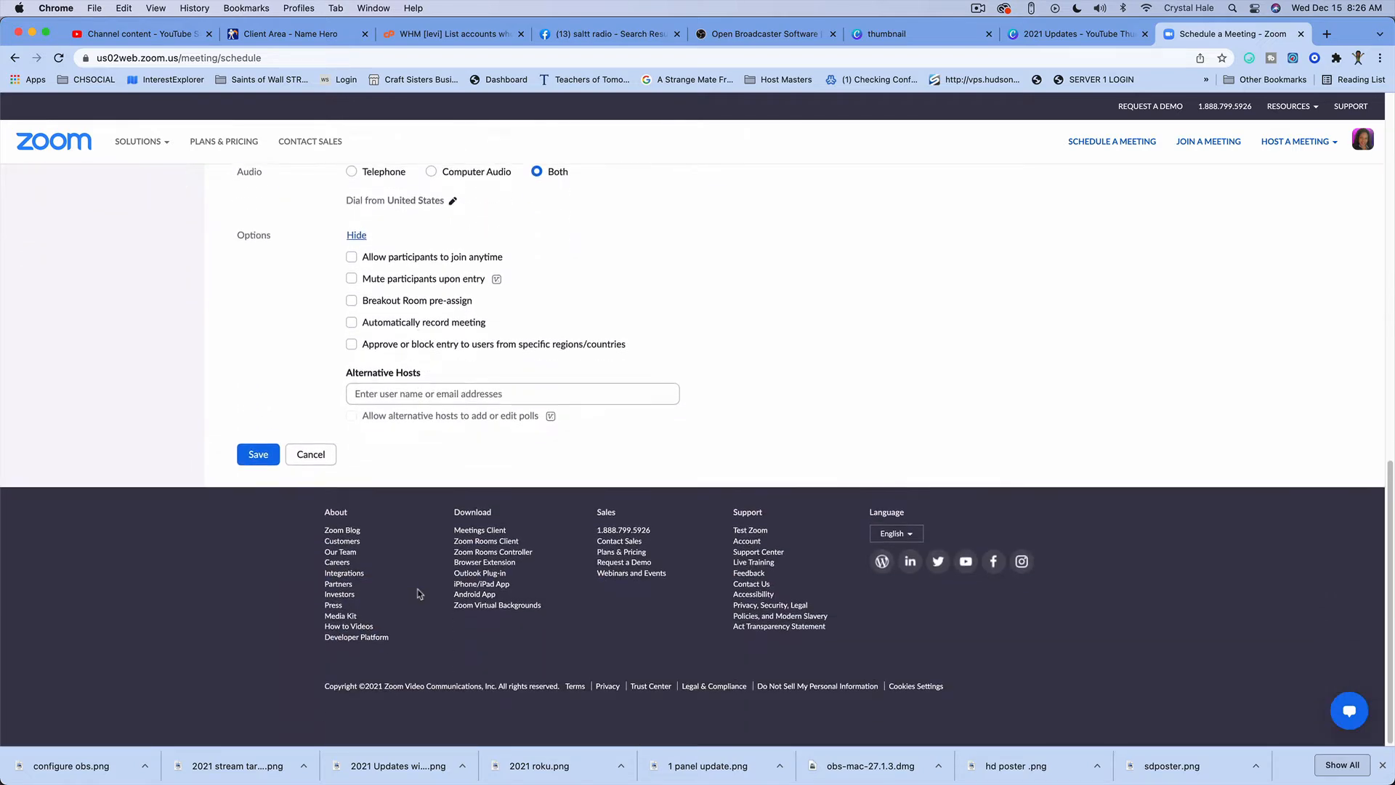
pyautogui.scroll(1, 420, 595)
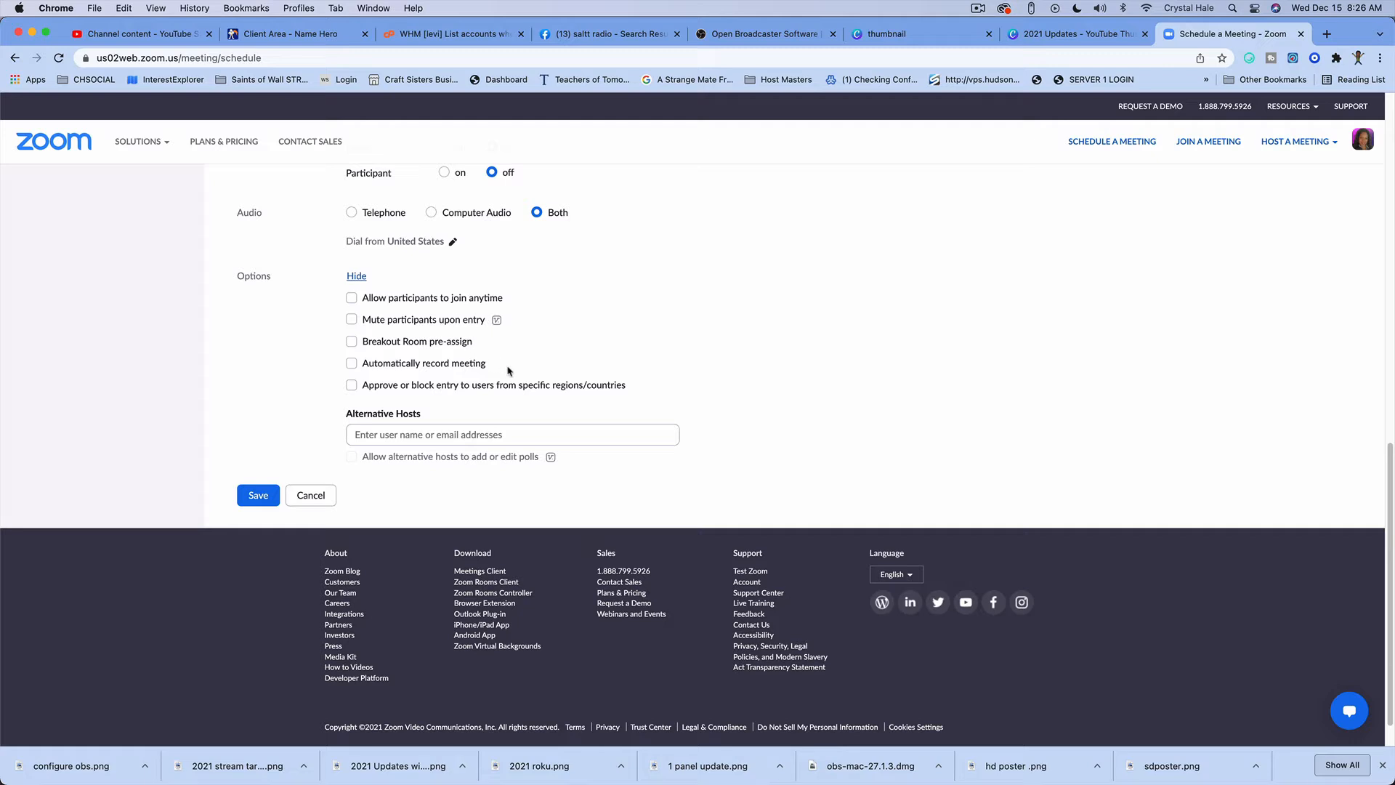
pyautogui.click(269, 494)
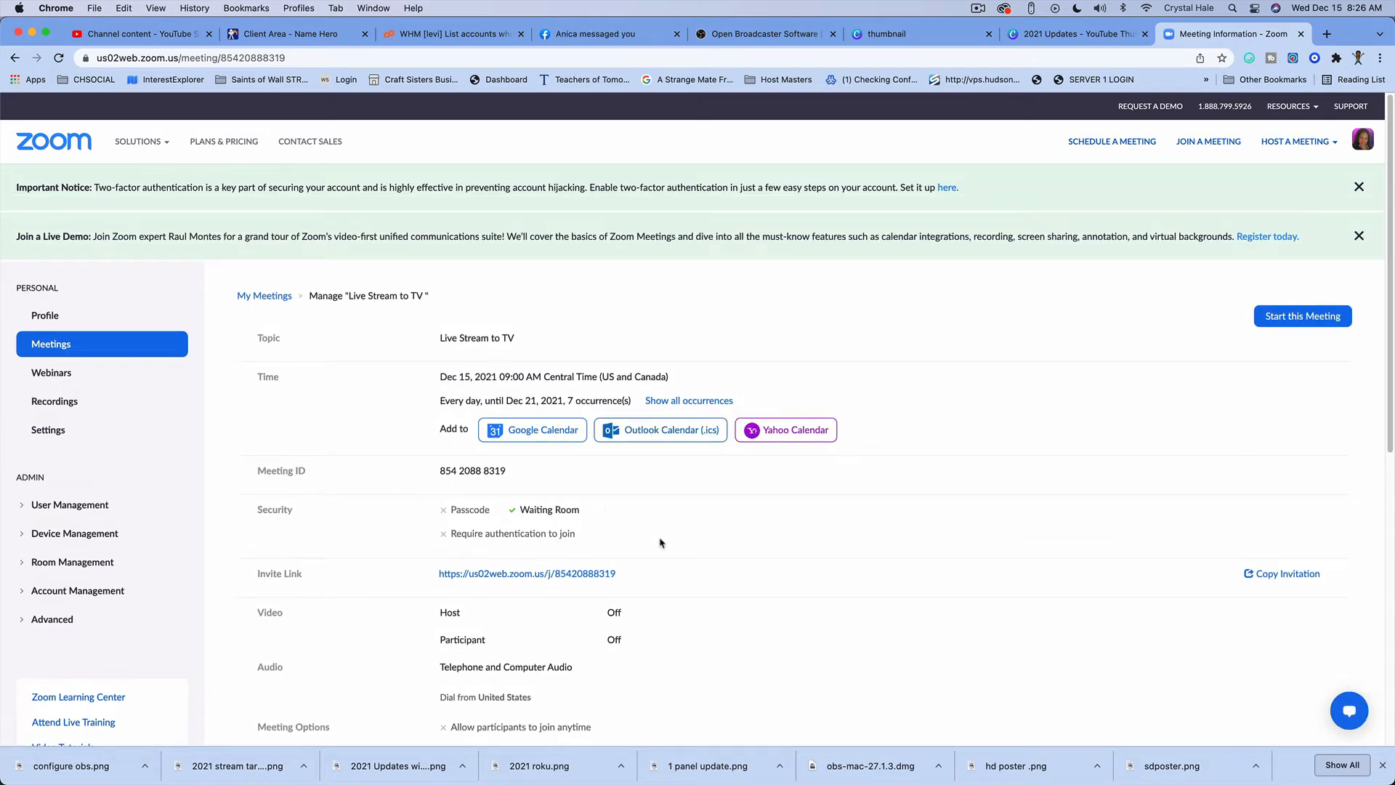
# Step: Open the custom streaming service configuration in the saved meeting's live streaming settings
pyautogui.scroll(-10, 659, 543)
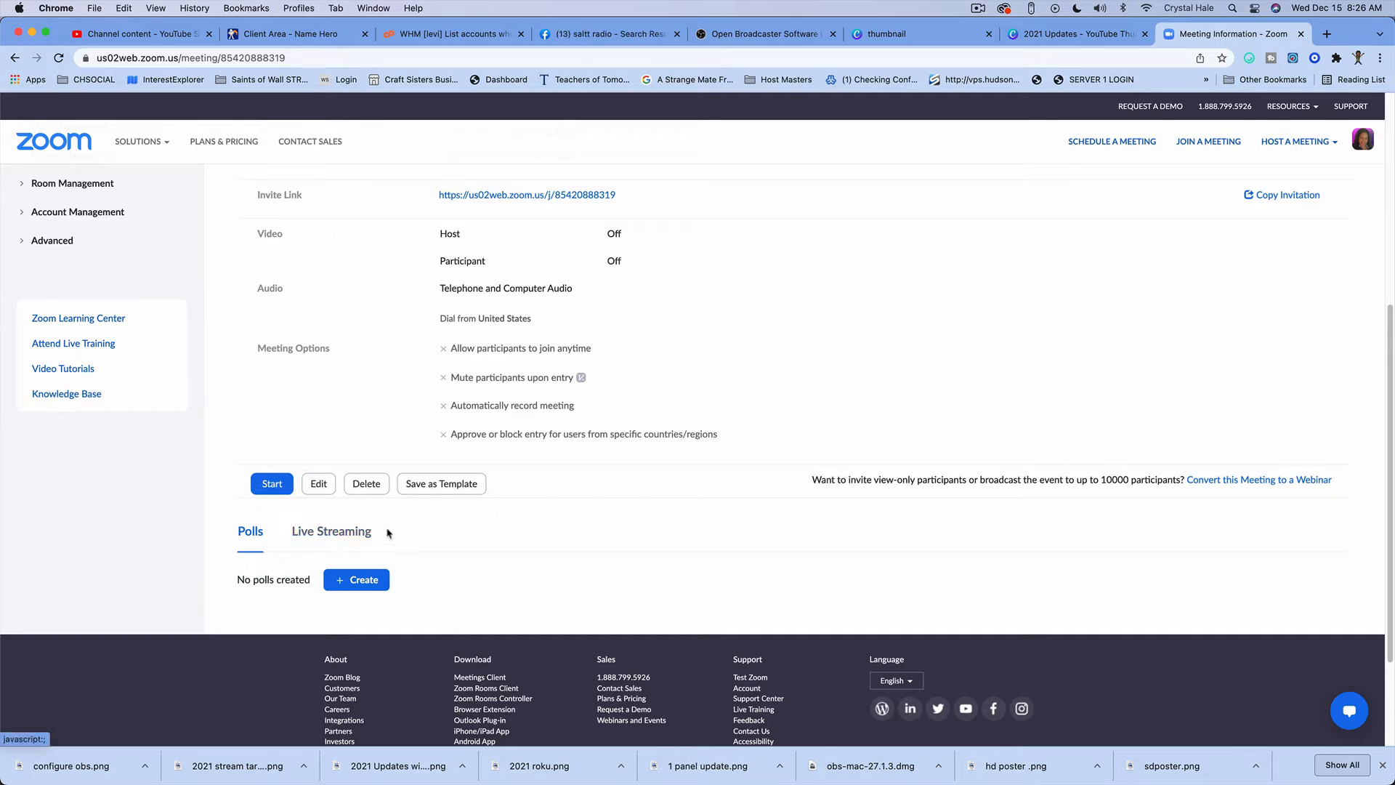
pyautogui.click(330, 535)
pyautogui.scroll(-3, 331, 535)
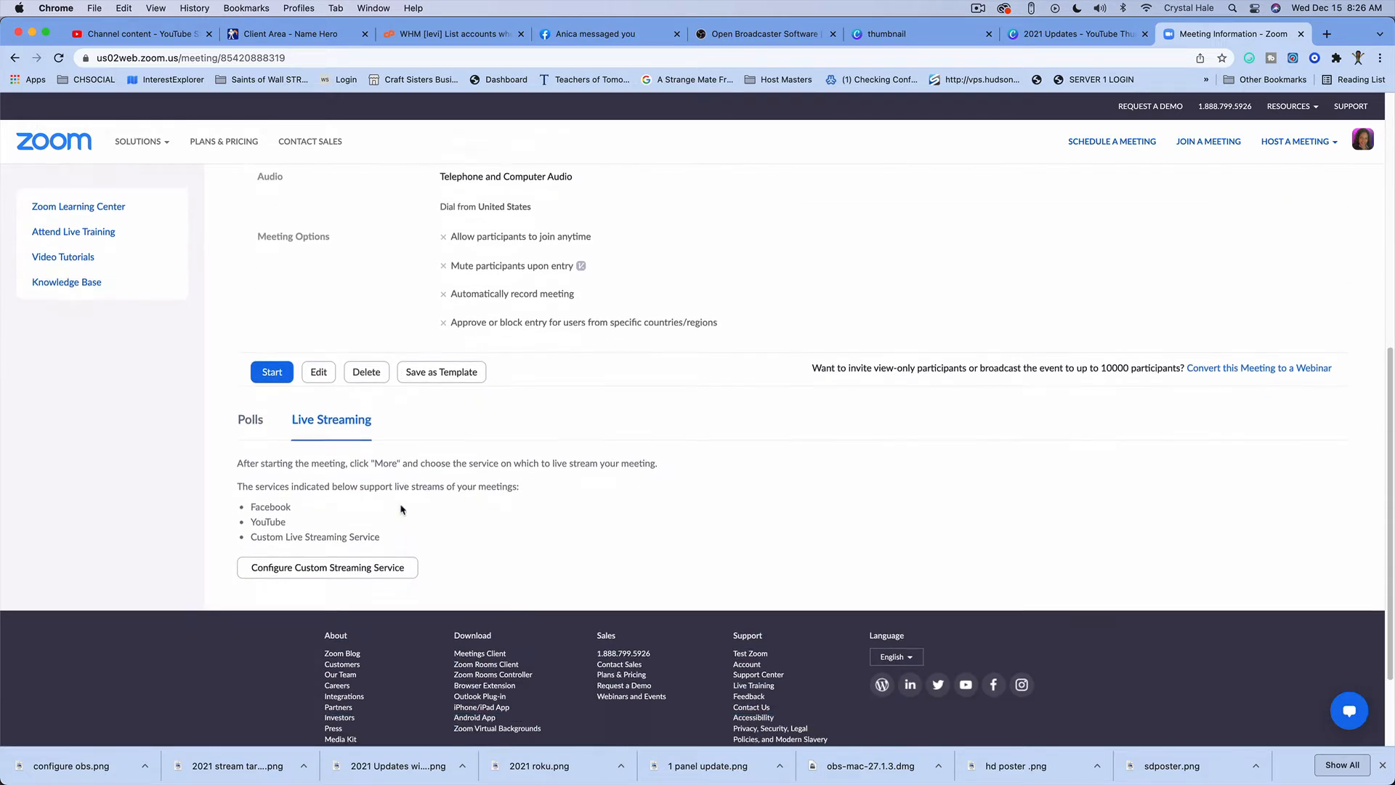
pyautogui.click(331, 533)
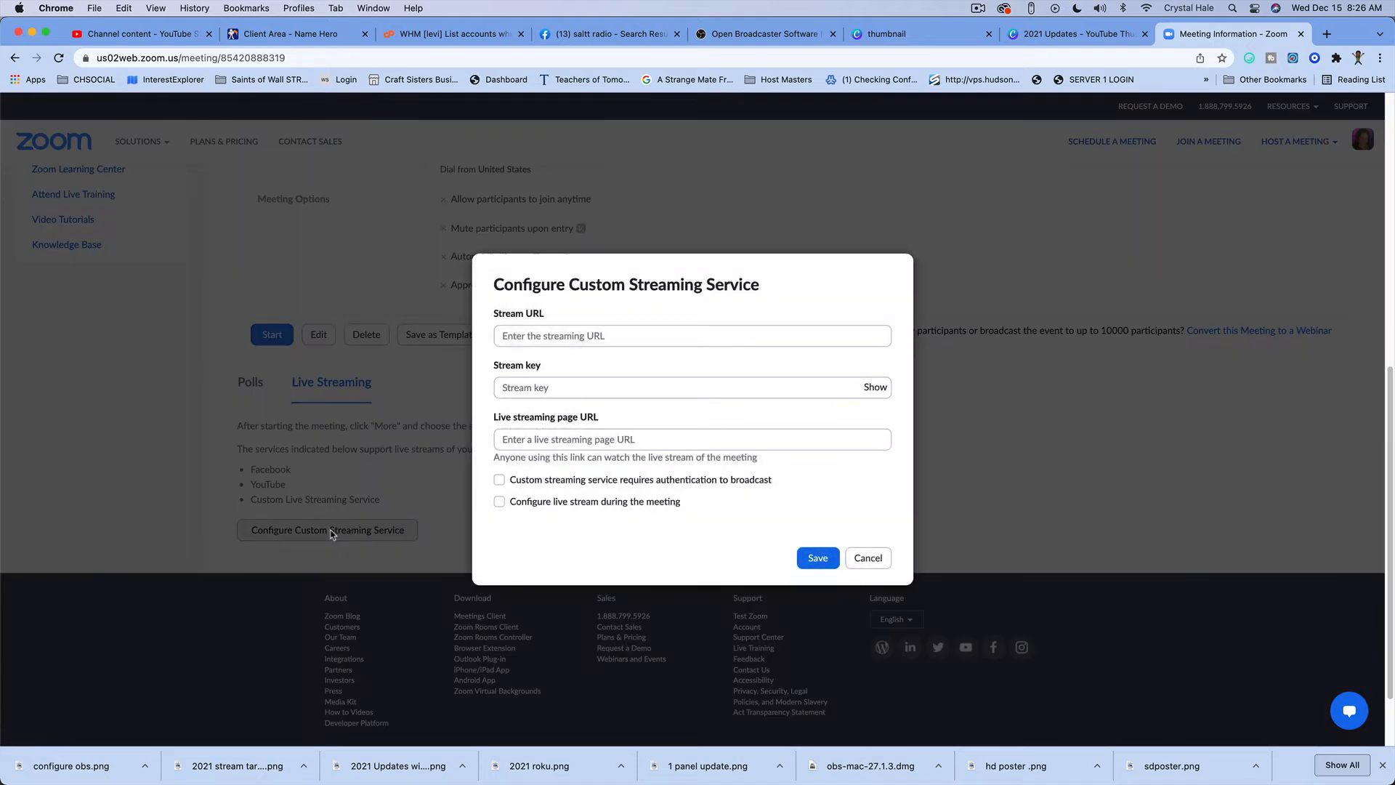
pyautogui.click(564, 337)
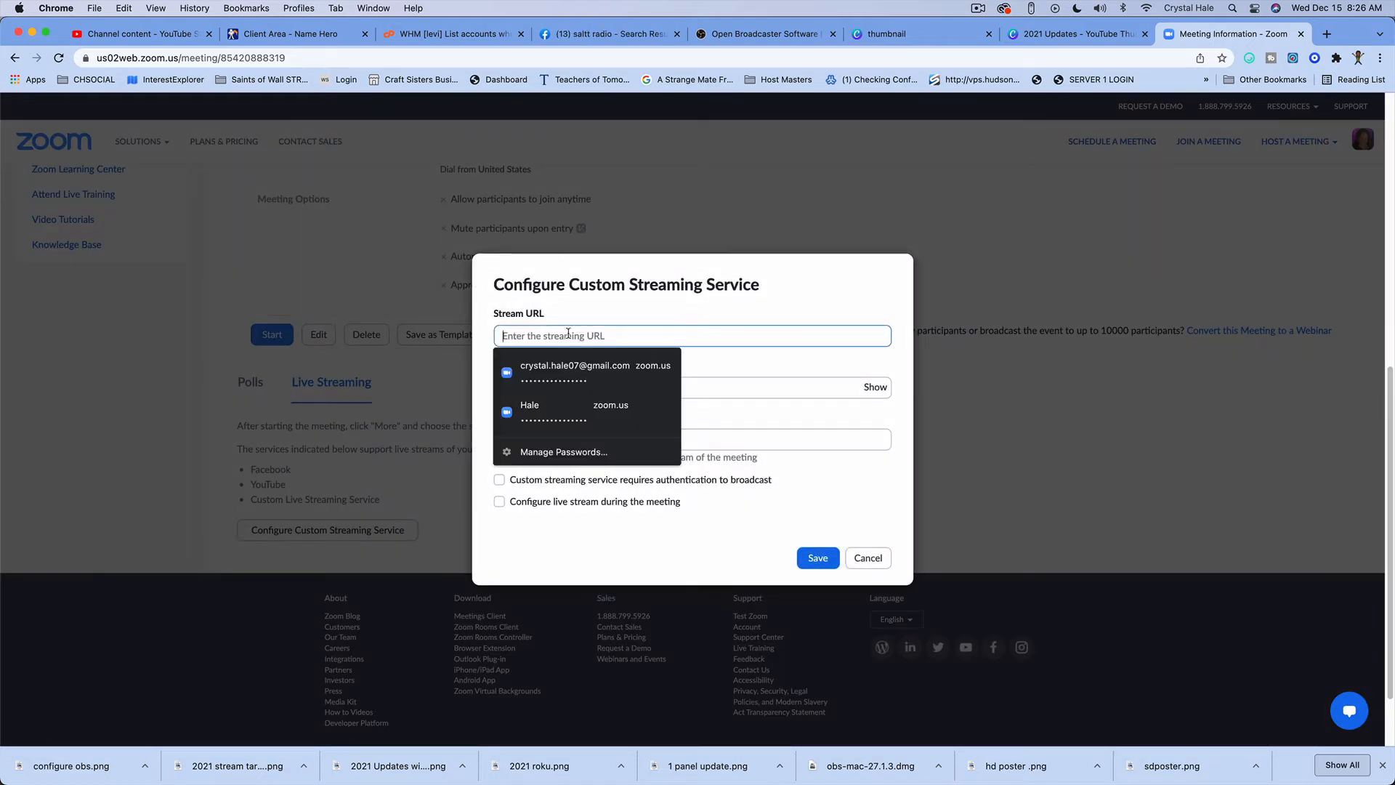
pyautogui.write('https://youtu.be/9NHtUEHB1_U')
pyautogui.moveTo(667, 343); pyautogui.dragTo(481, 336)
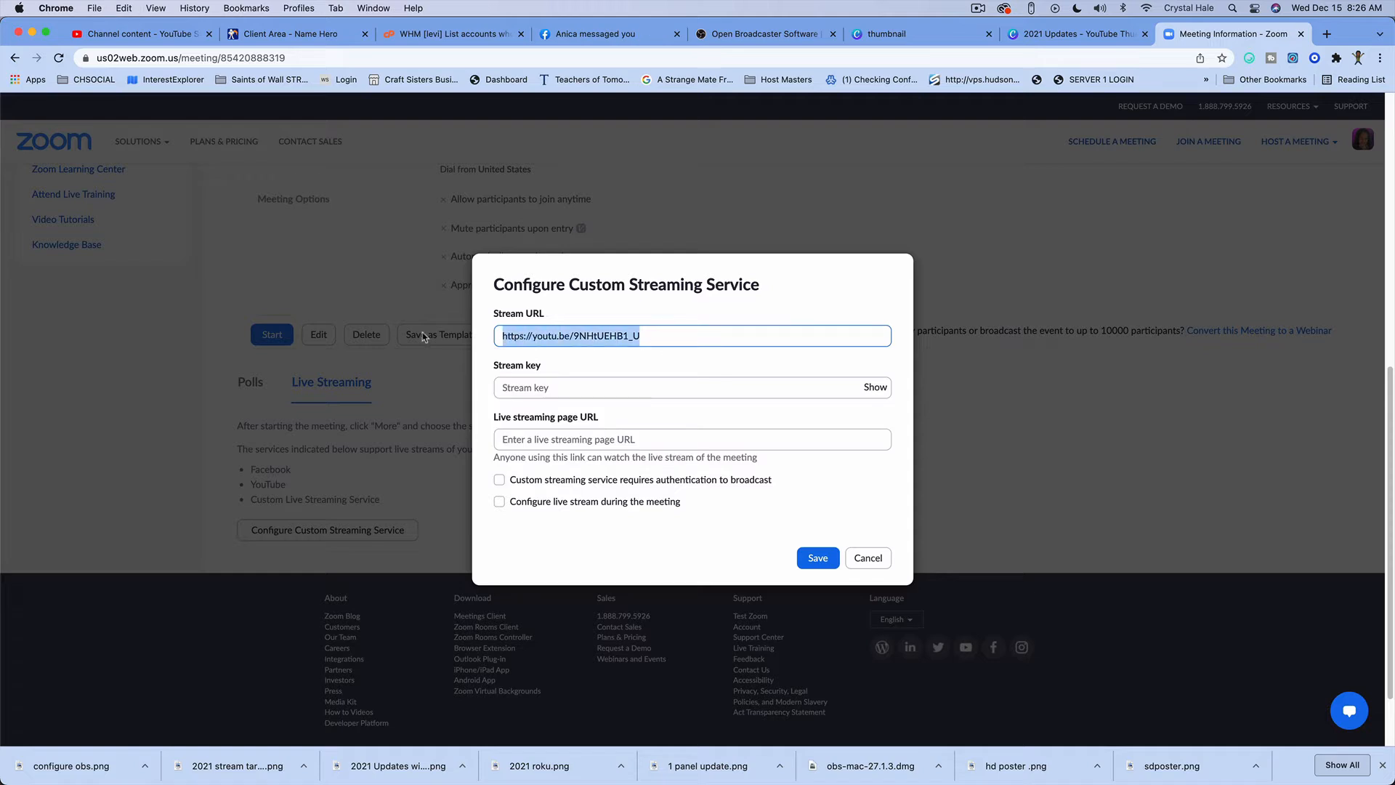
pyautogui.press('BackSpace')
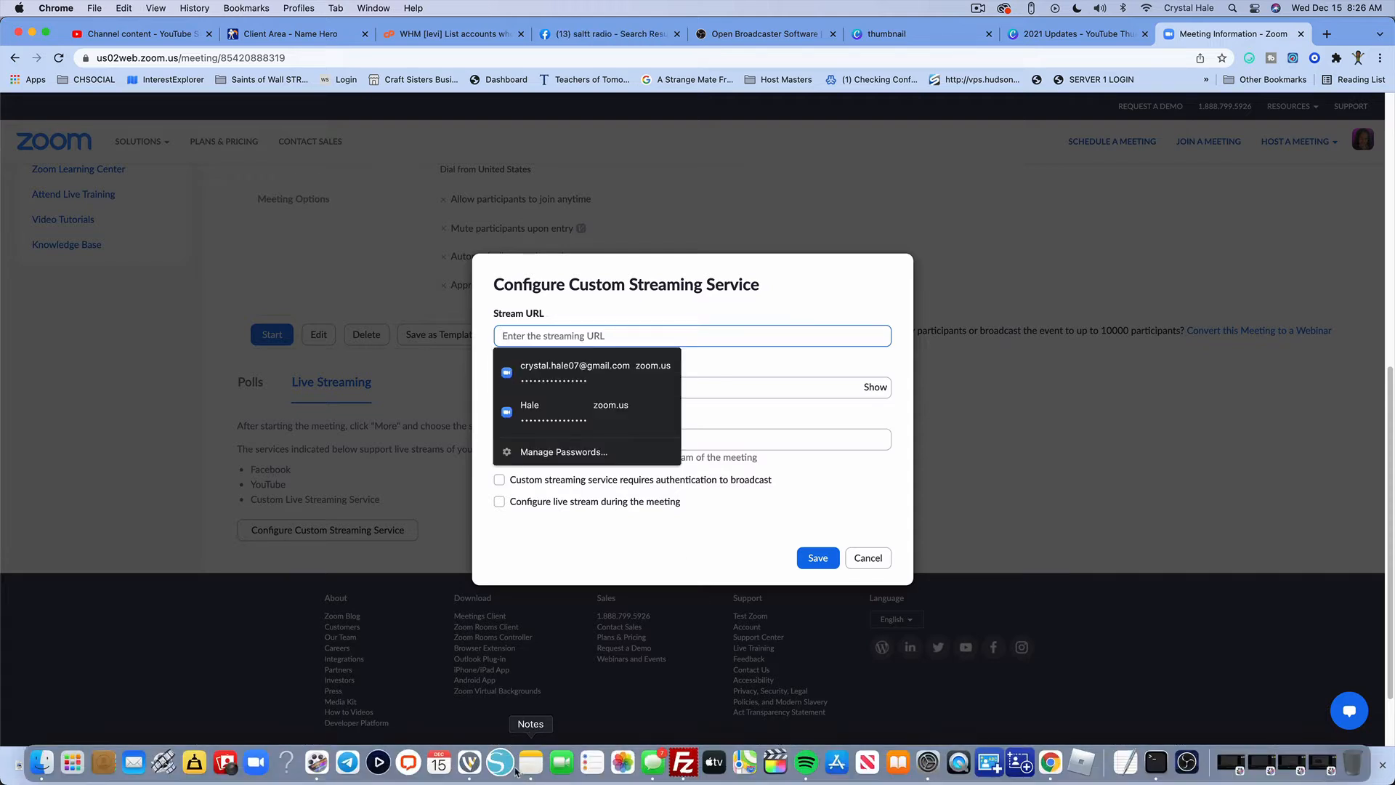
pyautogui.click(978, 10)
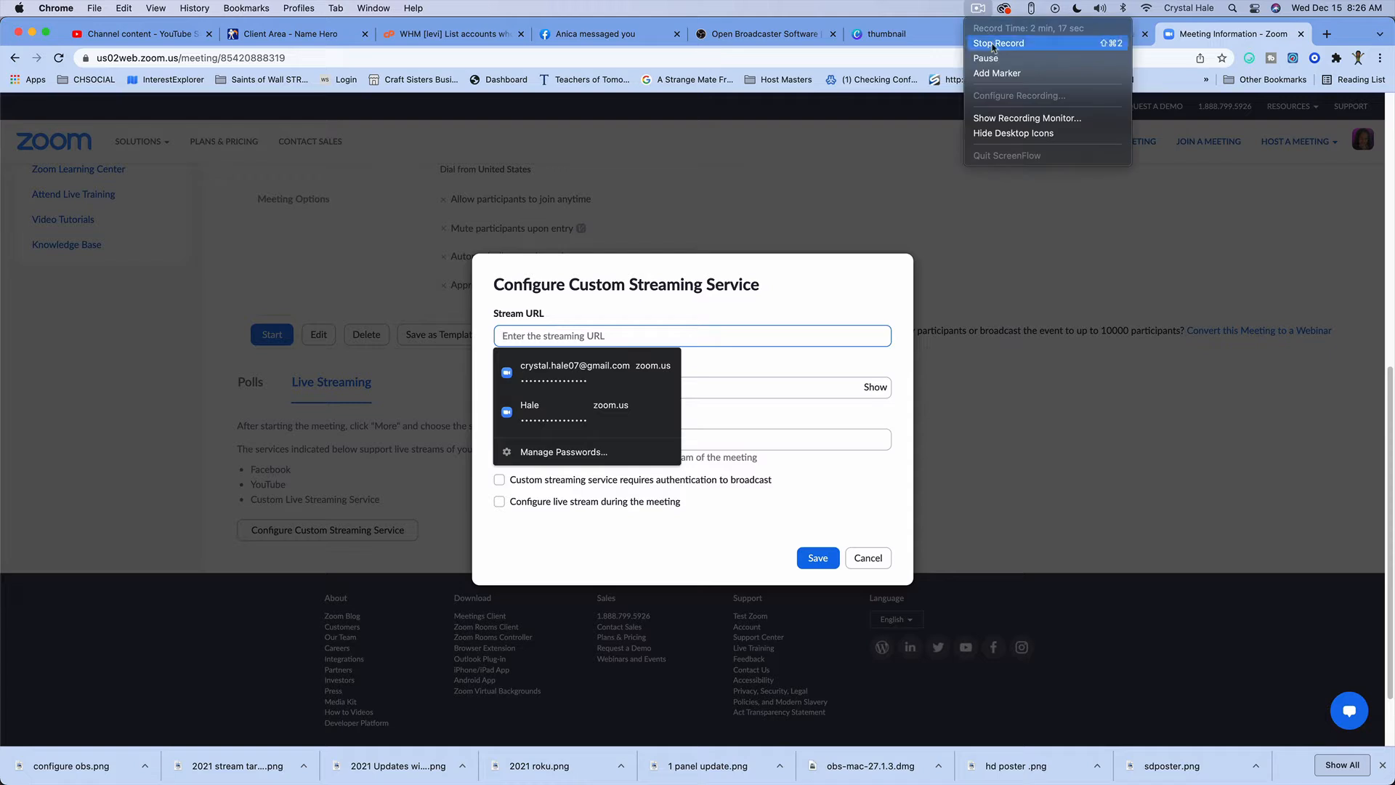
pyautogui.click(449, 423)
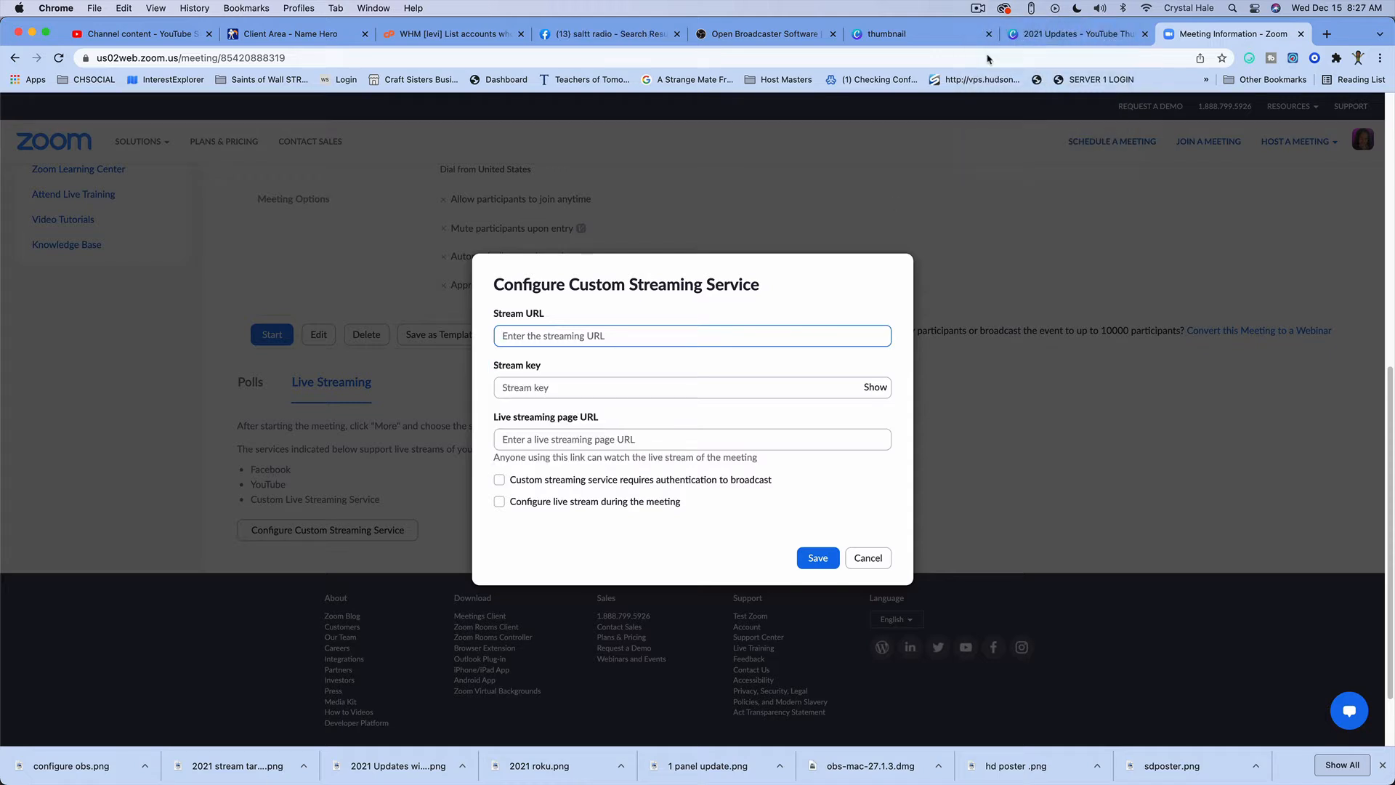
# Step: Set the stream URL to rtmp://waynetworklogin.com:1935/salttv and enter the stream key
pyautogui.rightClick(554, 336)
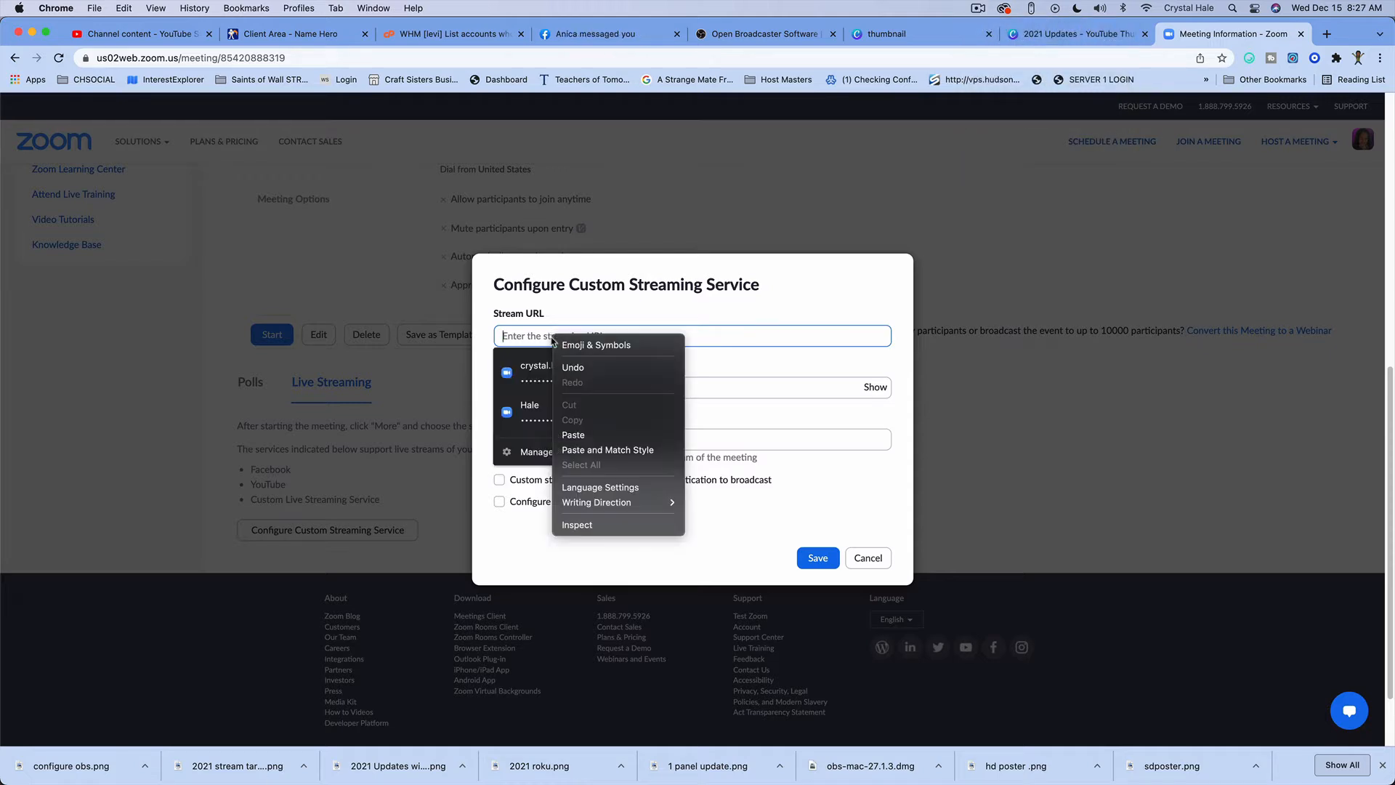
pyautogui.click(597, 434)
pyautogui.click(654, 391)
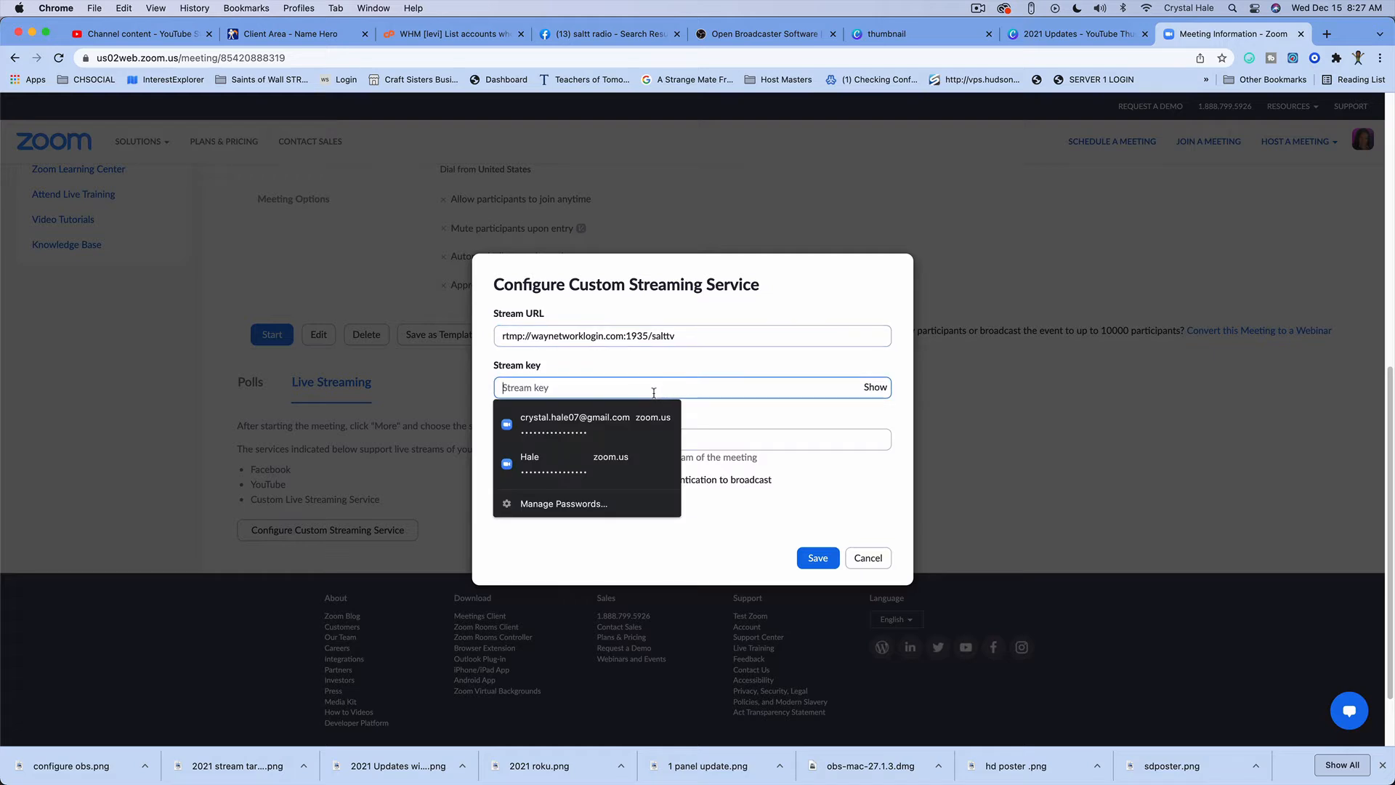
pyautogui.click(865, 372)
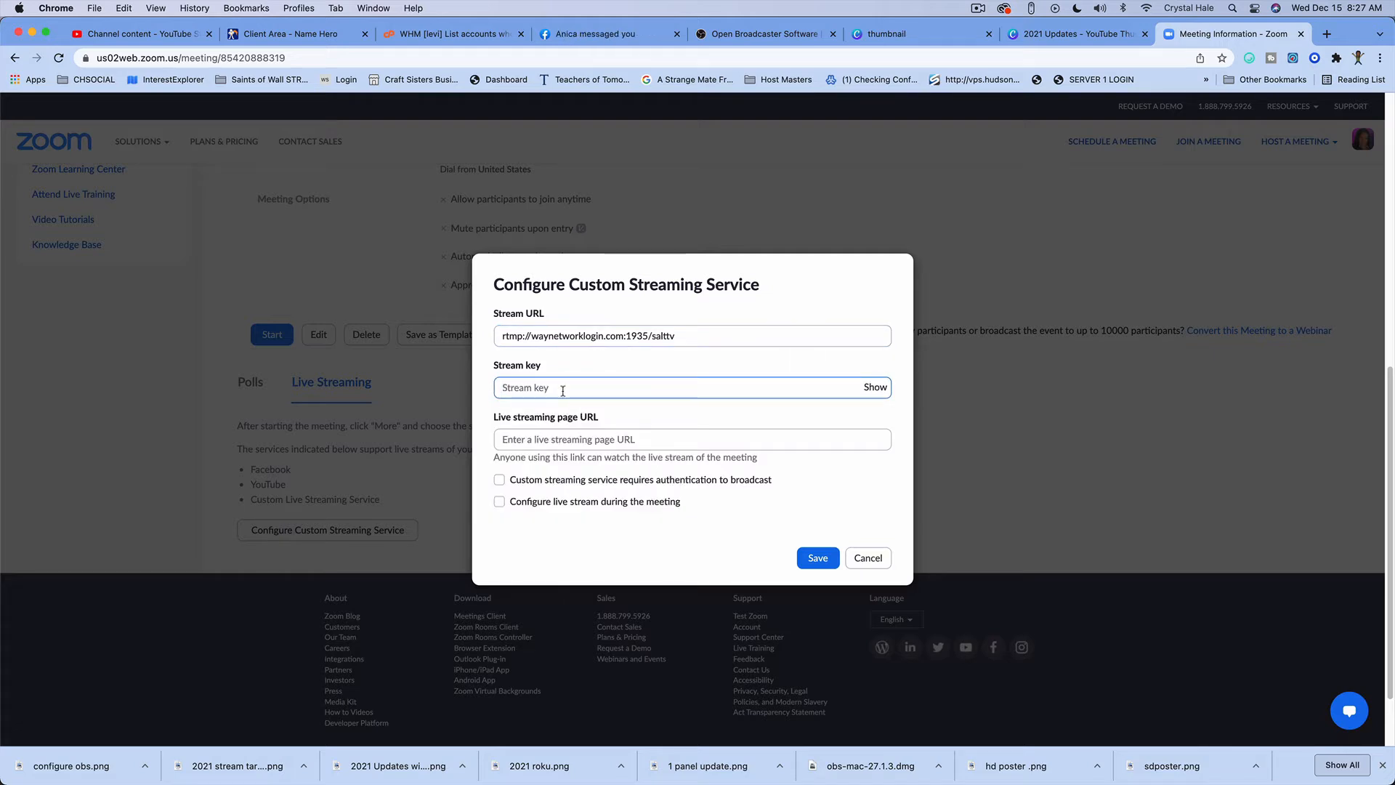
pyautogui.write('•••')
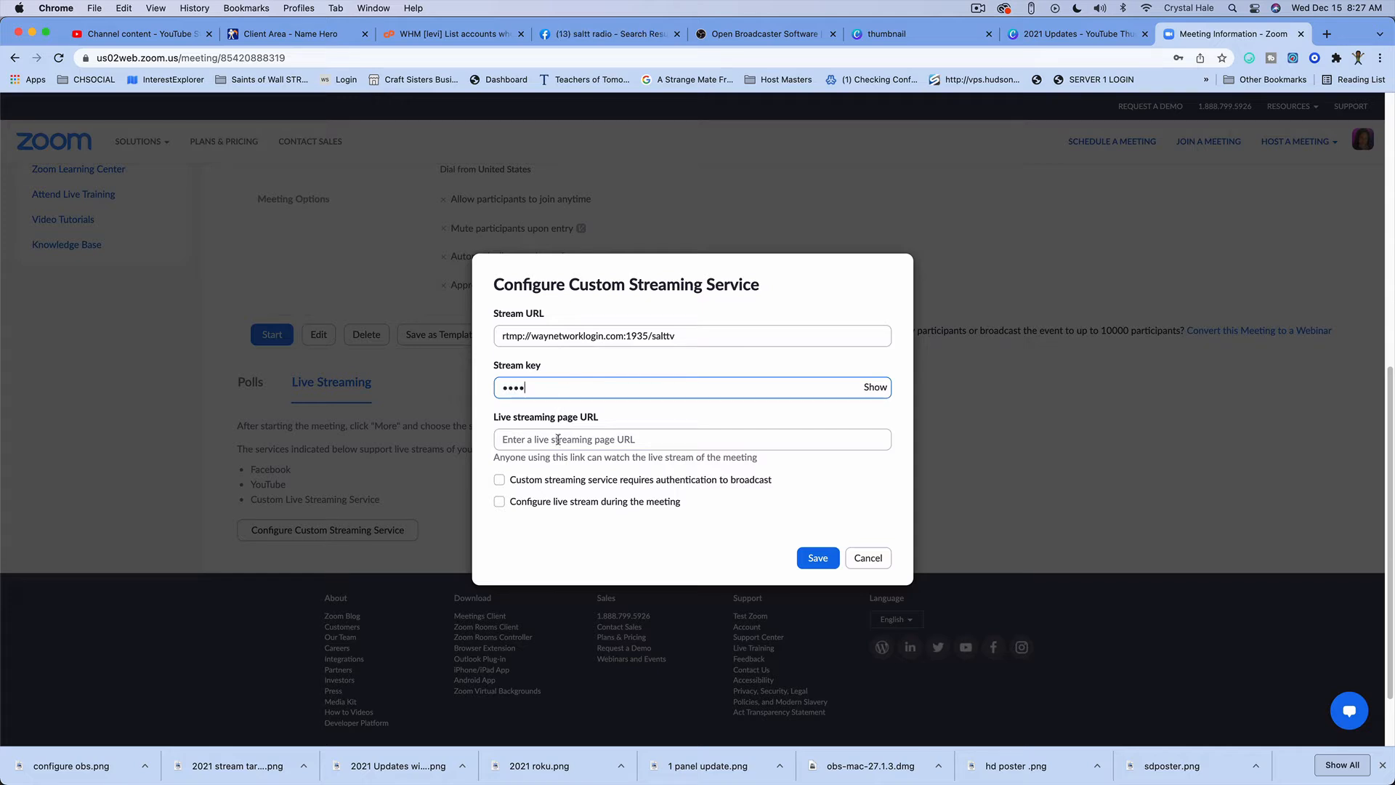
pyautogui.click(557, 439)
pyautogui.write('sal')
pyautogui.press('BackSpace')
pyautogui.press('BackSpace')
pyautogui.press('BackSpace')
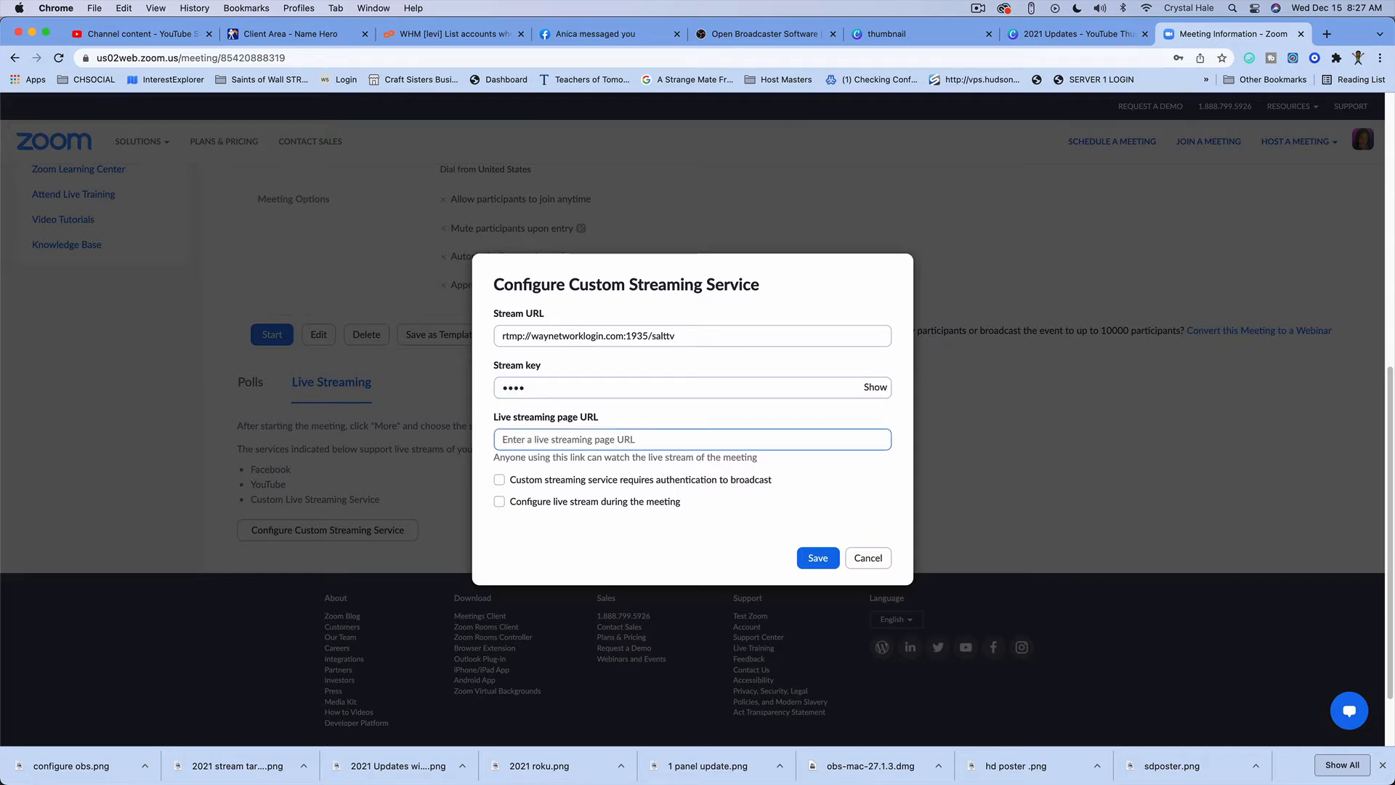
pyautogui.write('sal')
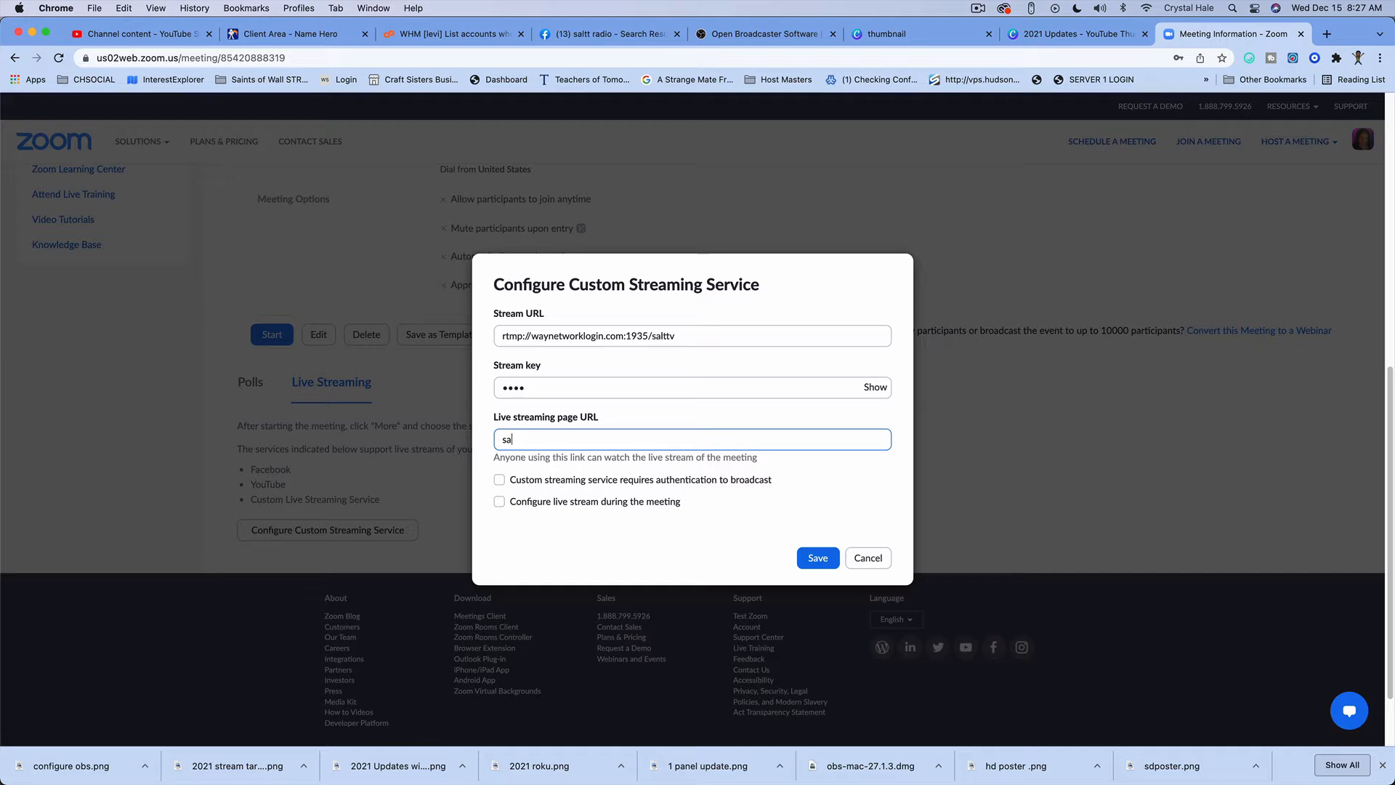
pyautogui.press('BackSpace')
pyautogui.press('BackSpace')
pyautogui.press('BackSpace')
pyautogui.write('https://saltt.org')
# Step: Require authentication to broadcast for the custom streaming service and save the configuration
pyautogui.click(499, 480)
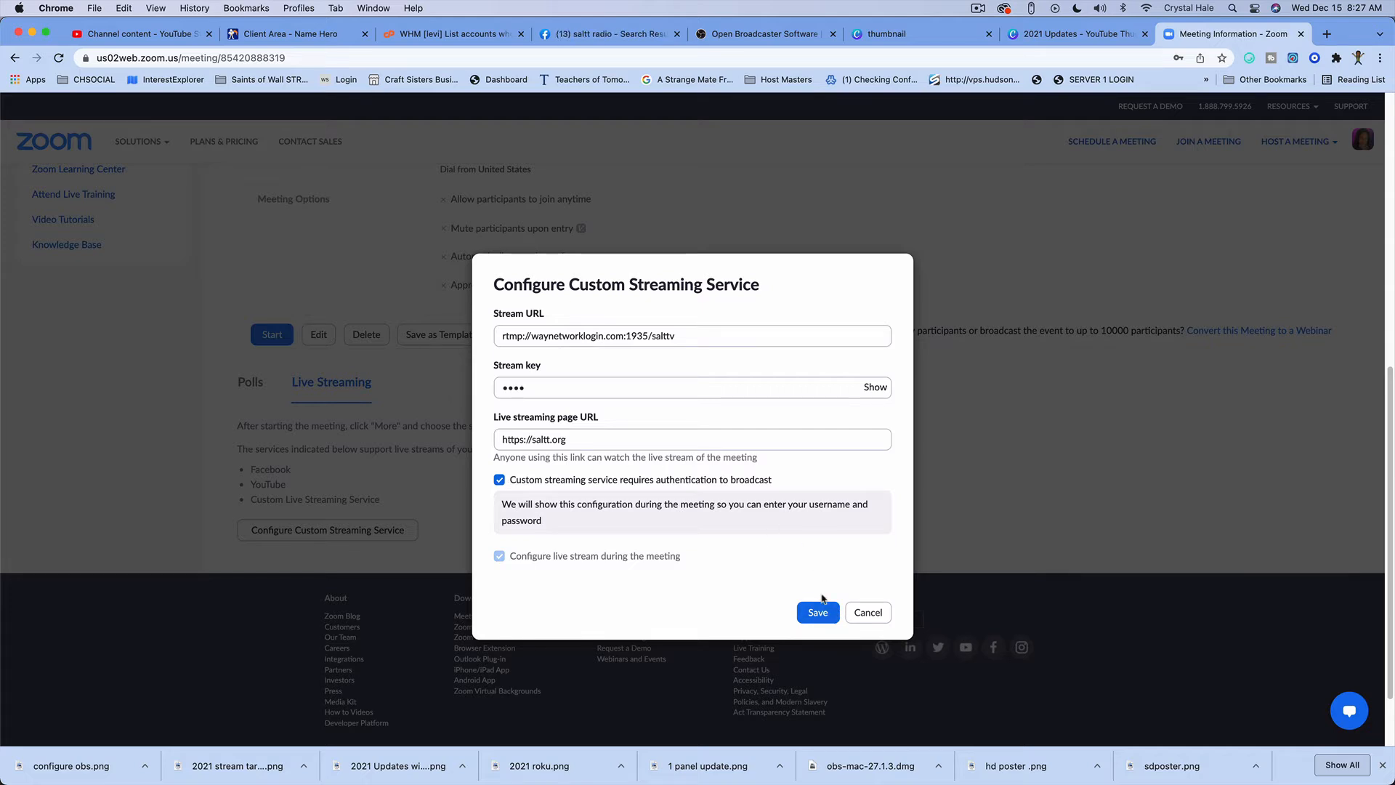
pyautogui.click(826, 614)
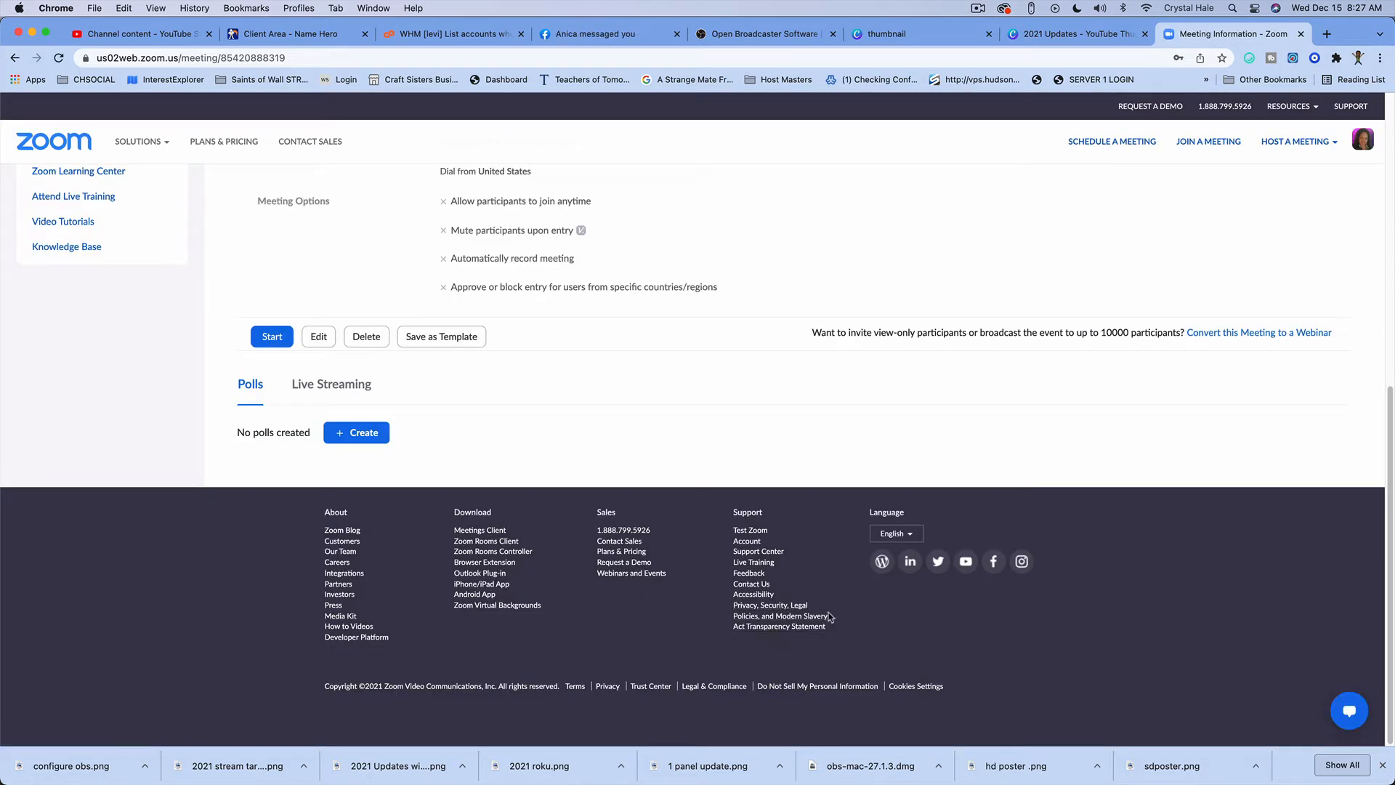
# Step: Switch to the zoom.us desktop app and open its sign-in form
pyautogui.click(1234, 8)
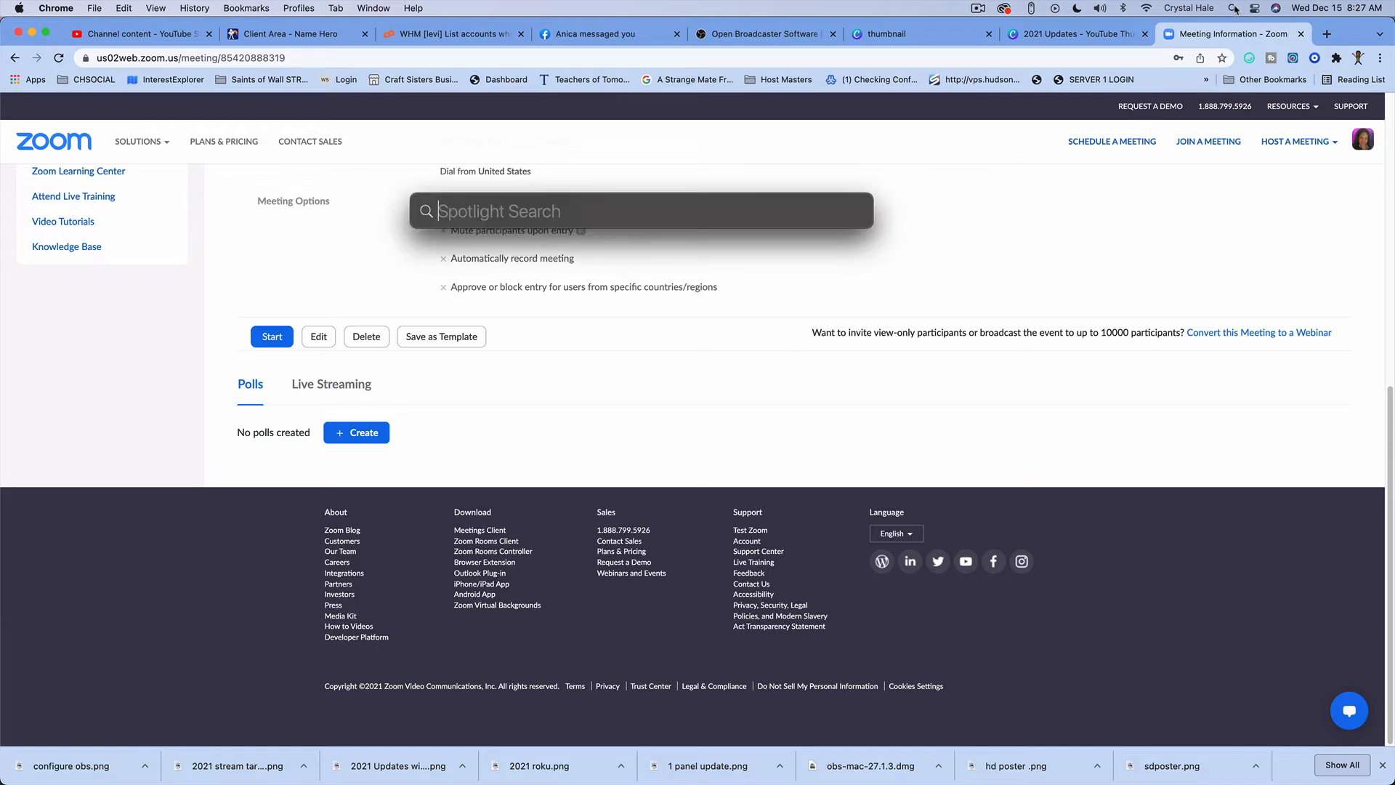
pyautogui.write('zoom.us')
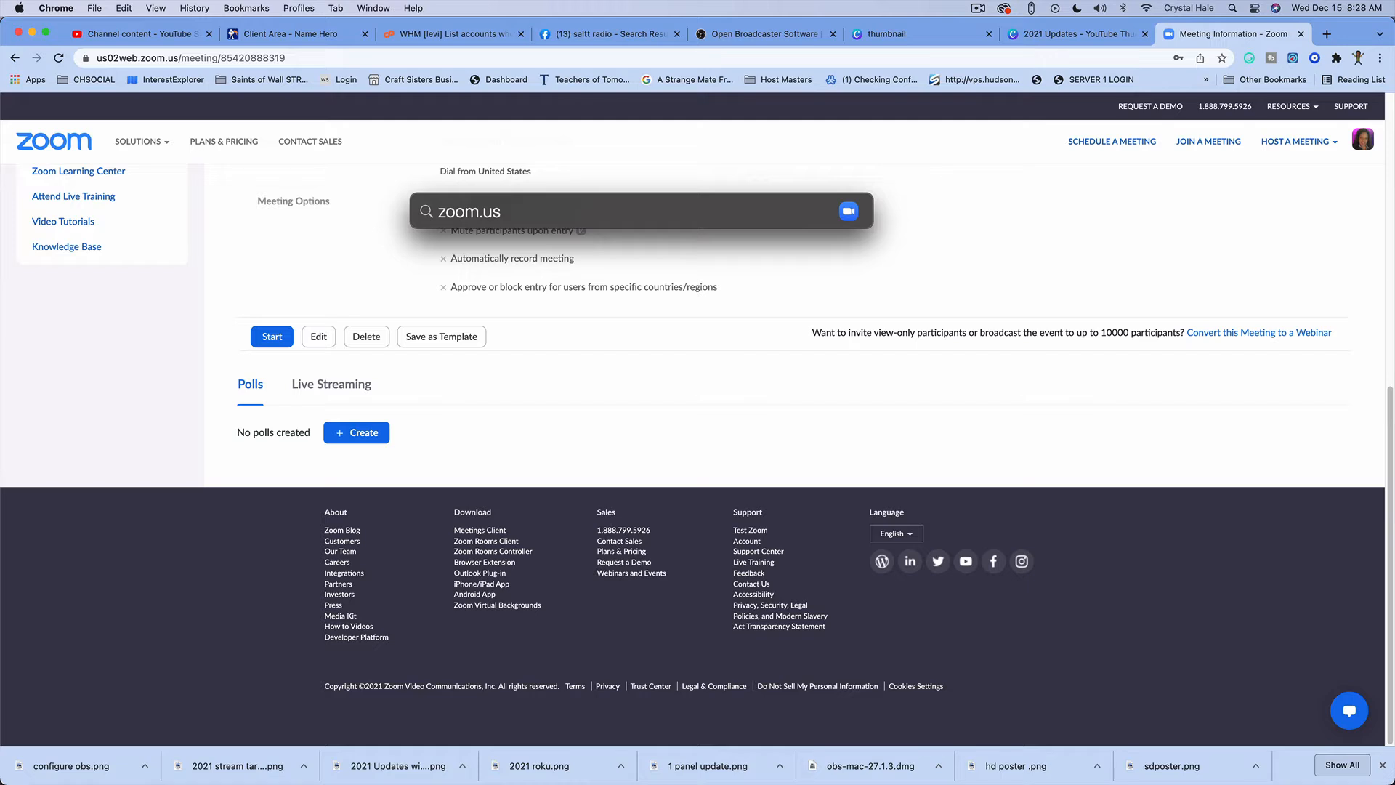
pyautogui.press('Return')
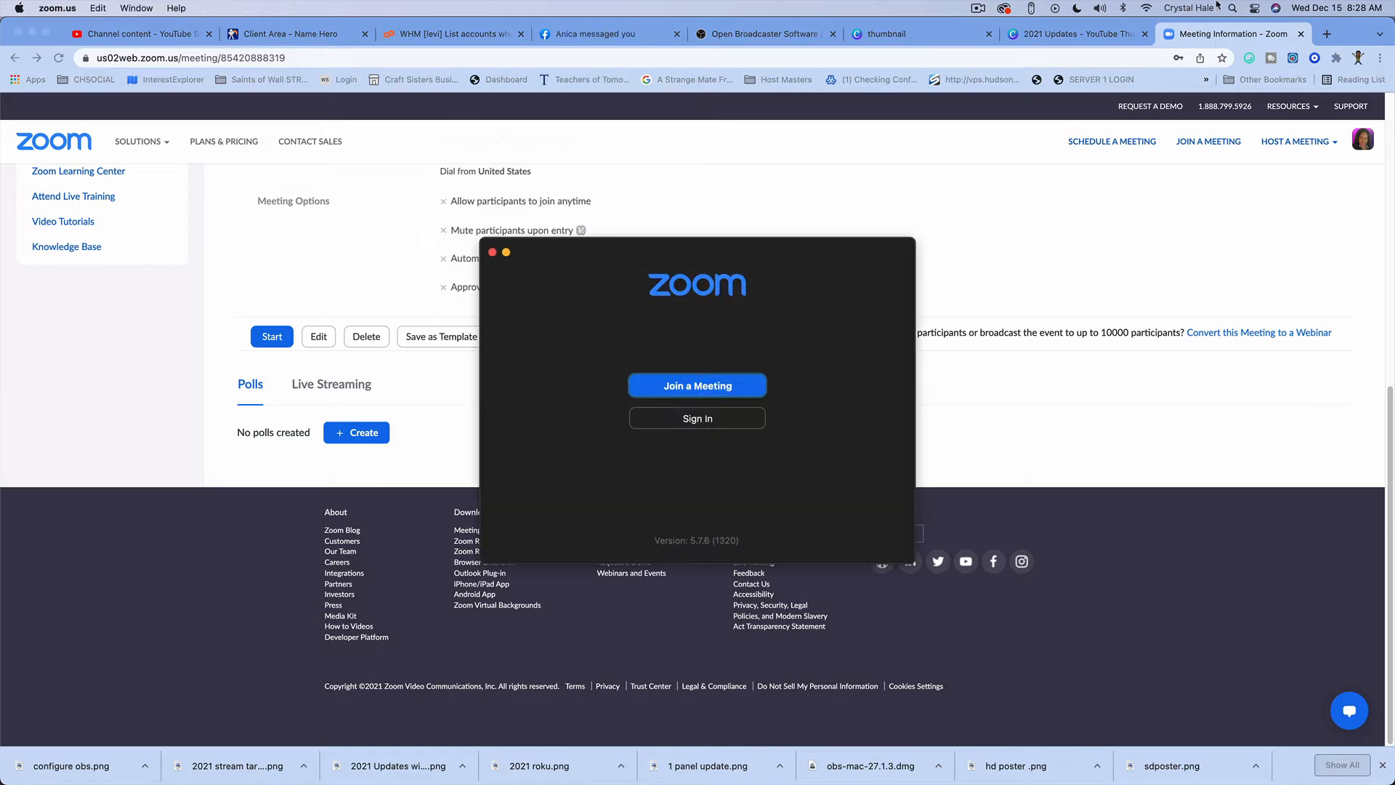
pyautogui.click(688, 421)
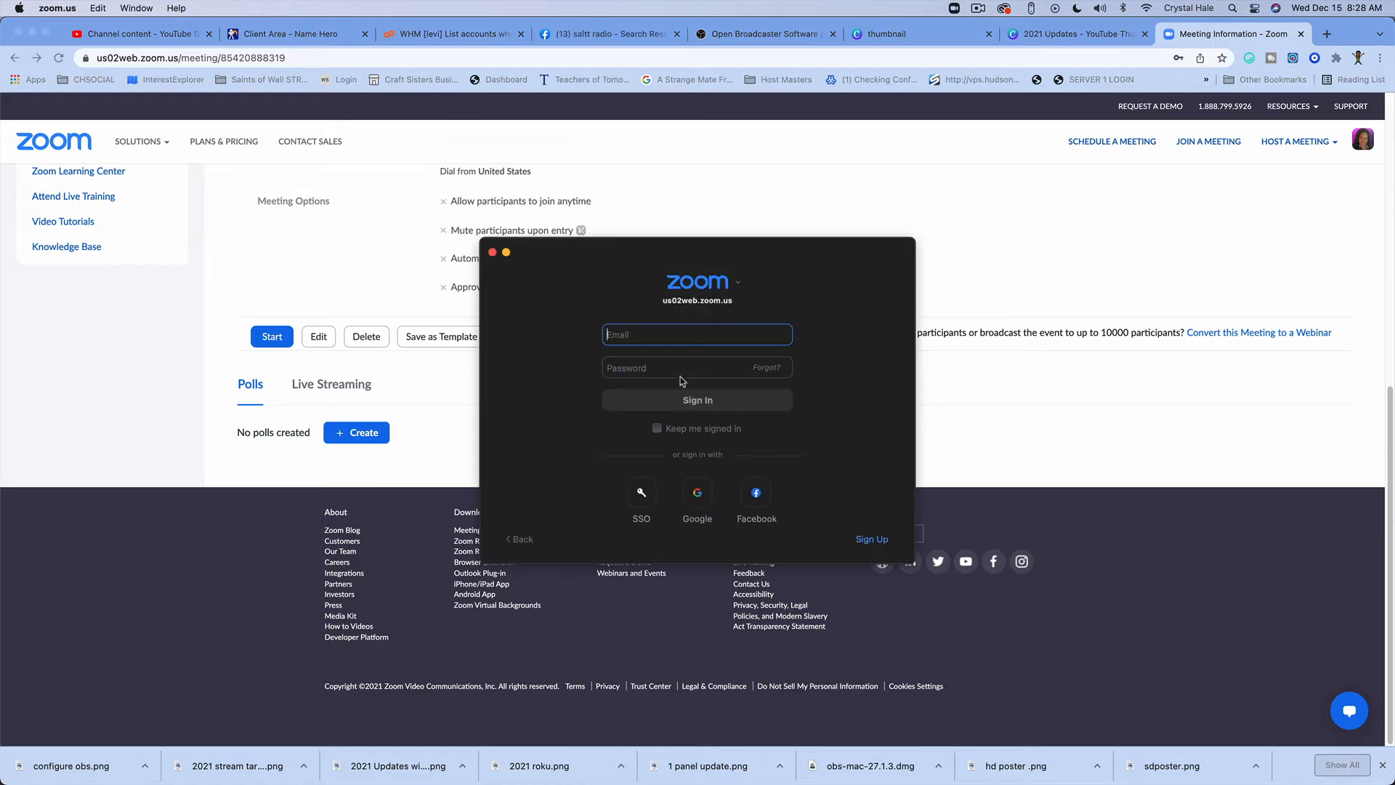
# Step: Enter the account's e-mail address in the sign-in form, dismissing the ScreenFlow recording alert
pyautogui.write('cr')
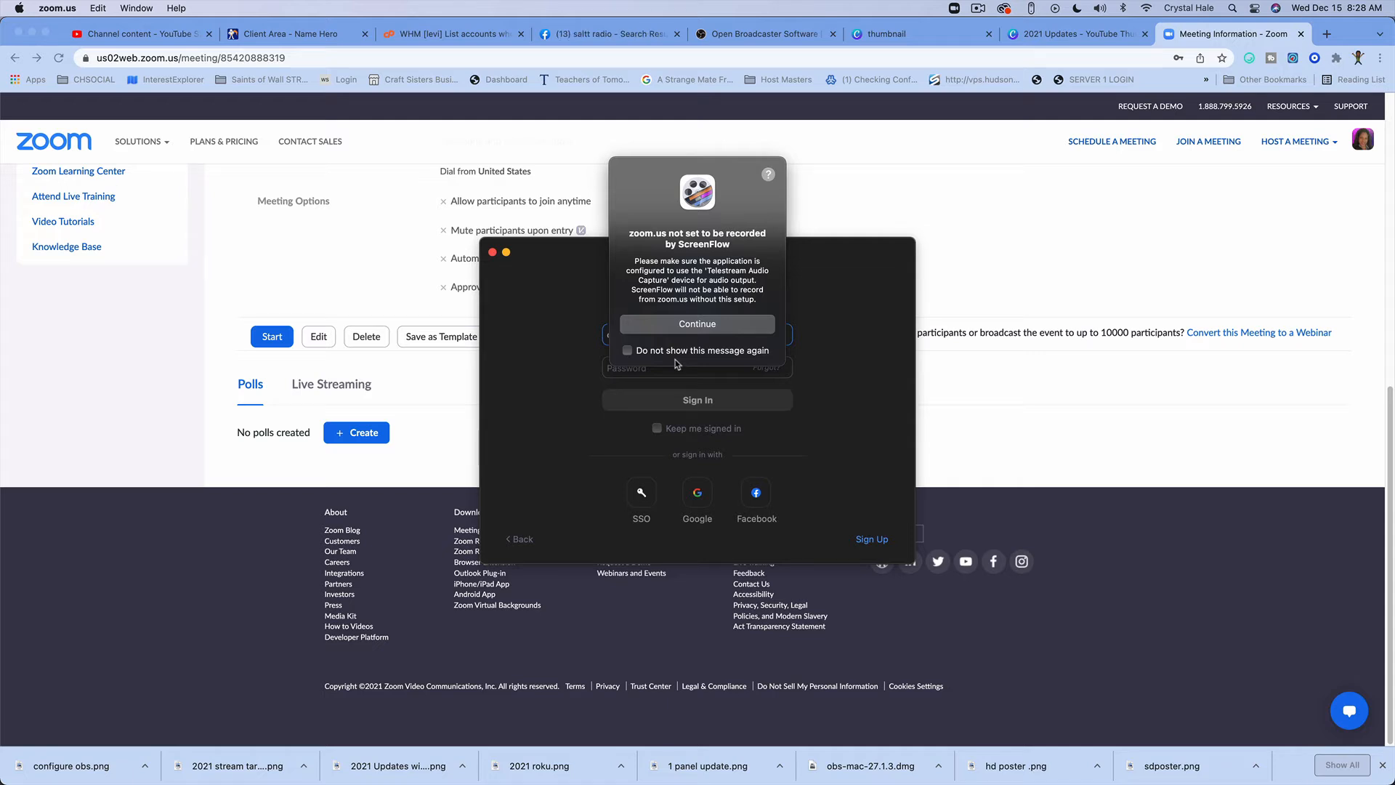
pyautogui.click(717, 325)
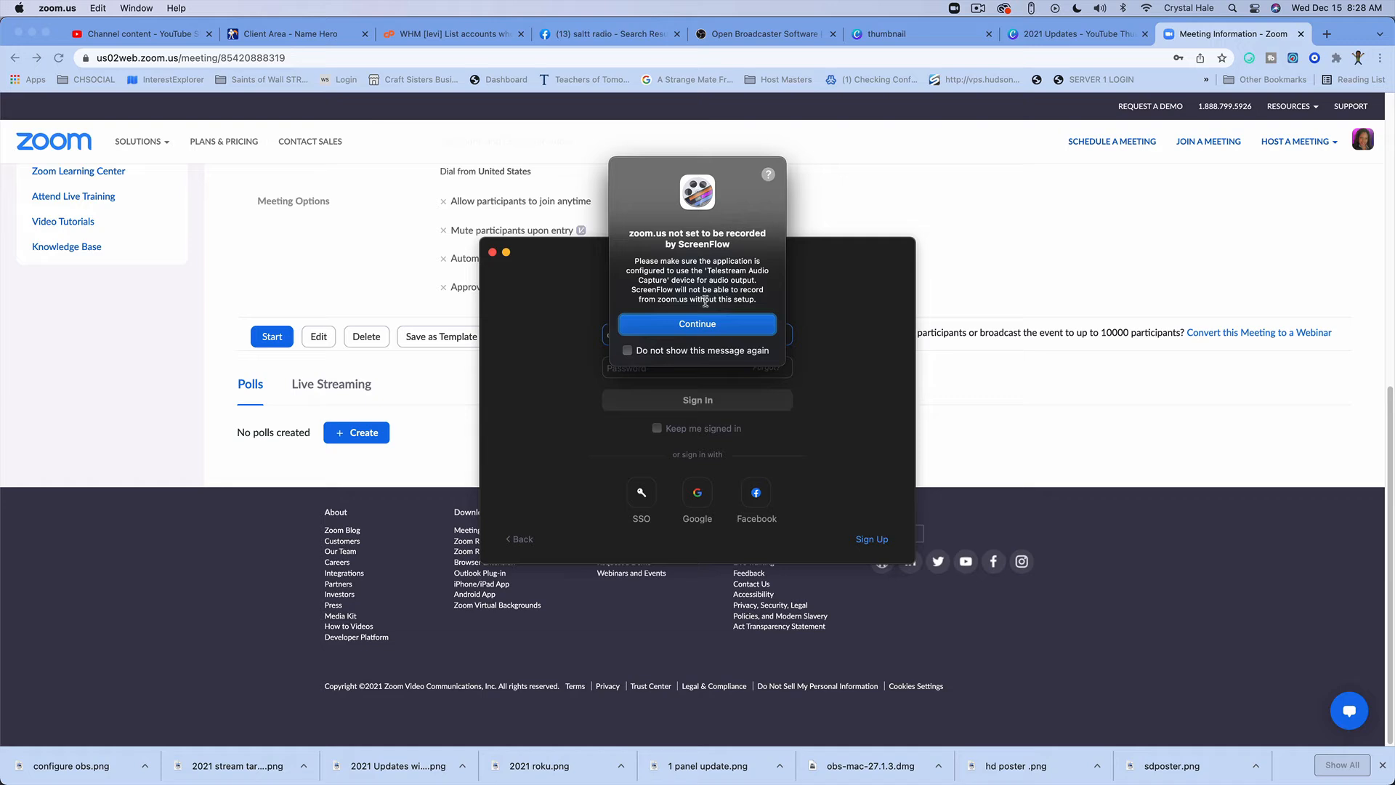
pyautogui.click(724, 336)
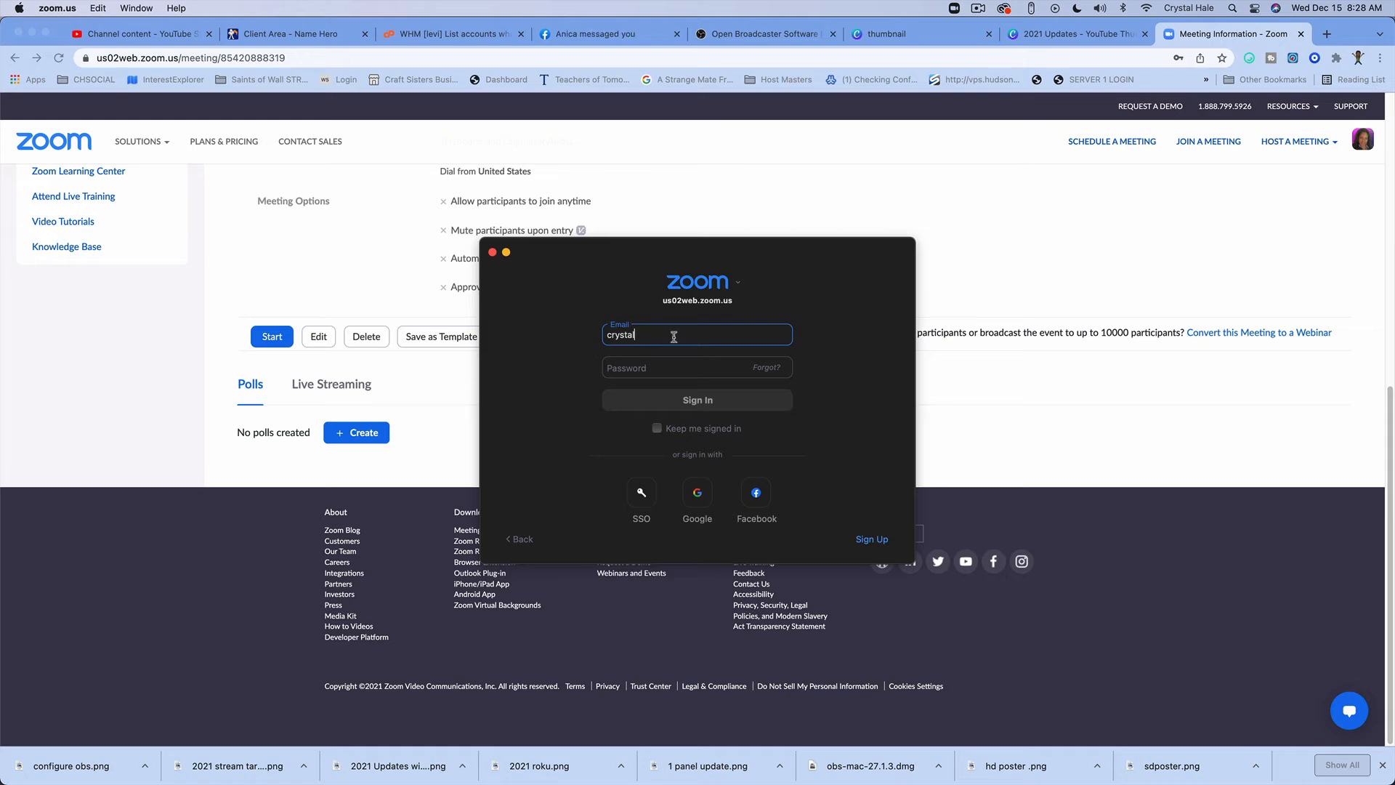
pyautogui.press('Tab')
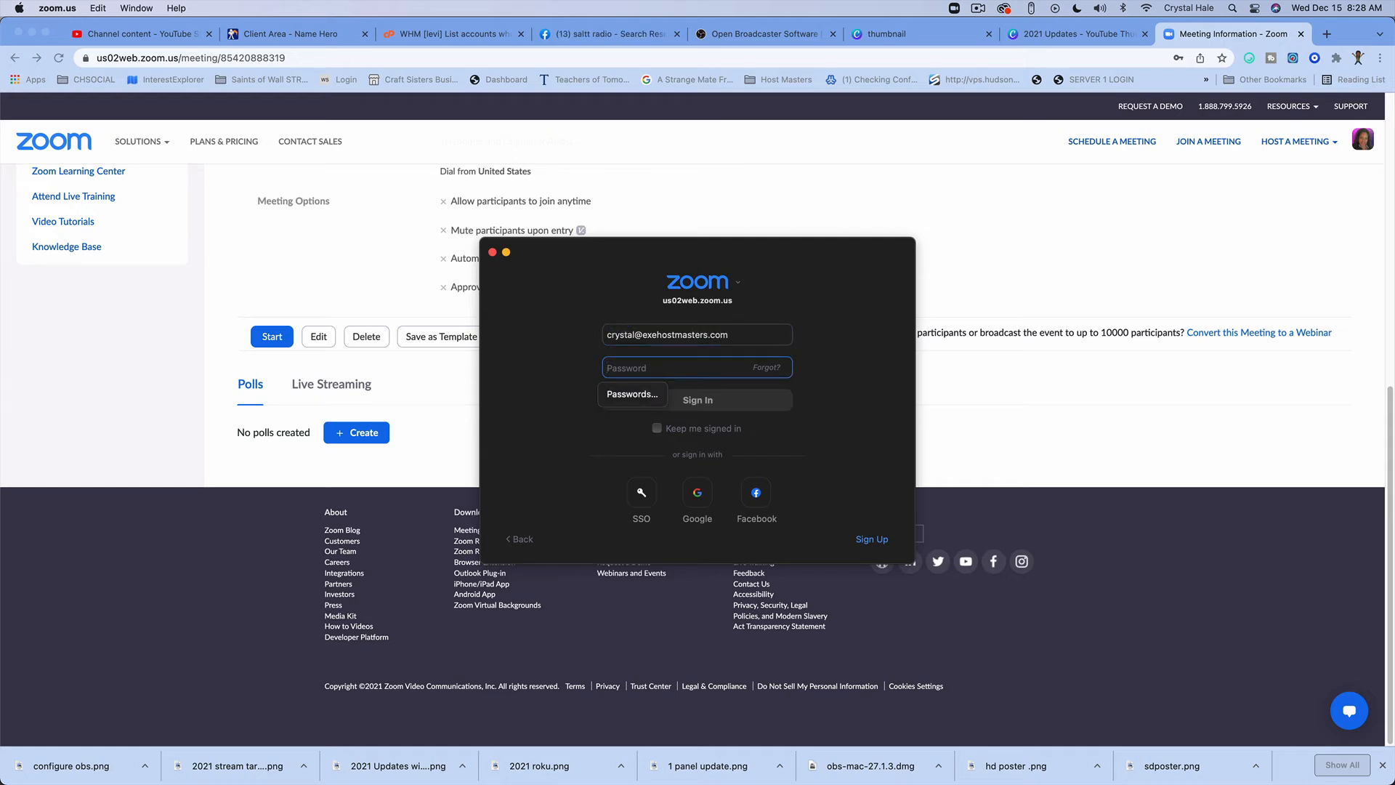
# Step: Enter the account password and sign in to Zoom
pyautogui.write('***************')
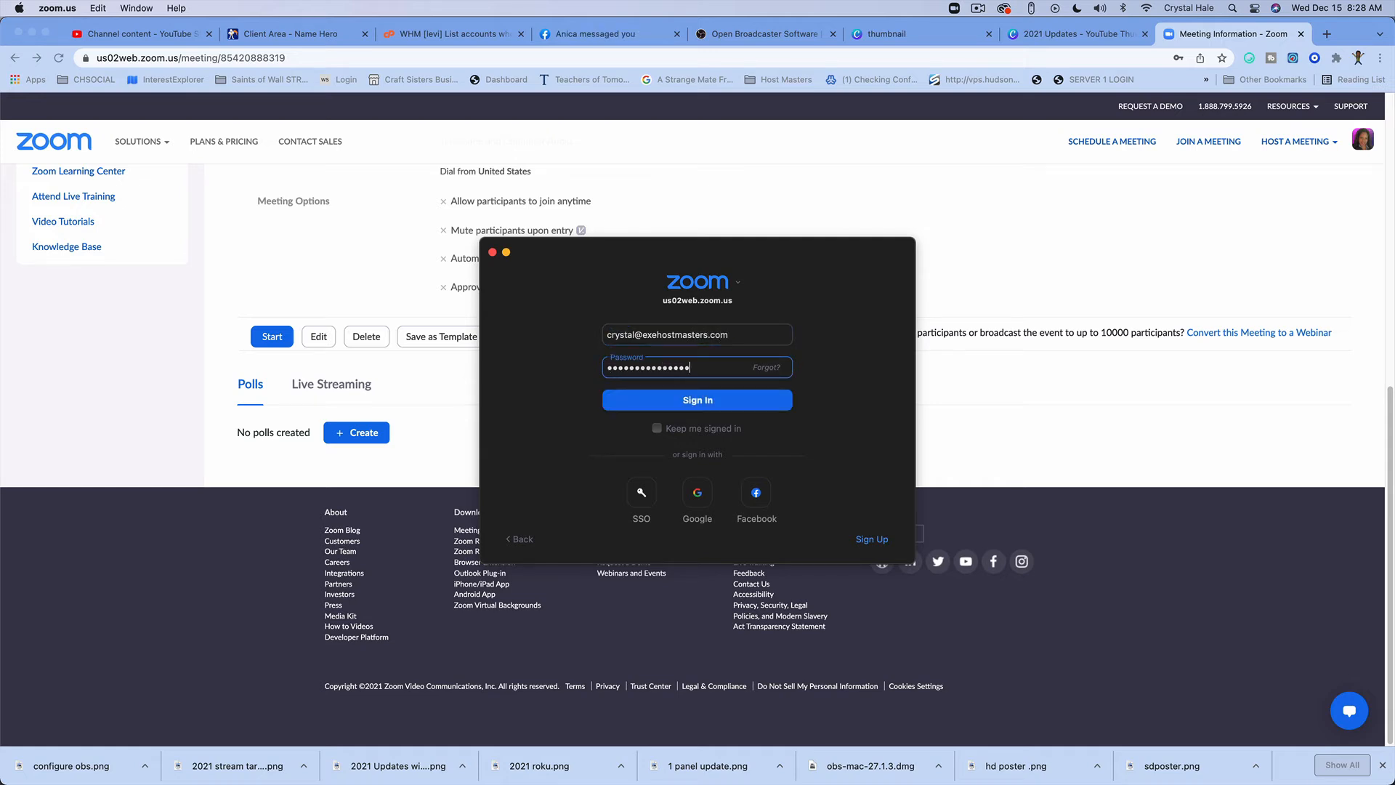
pyautogui.press('BackSpace')
pyautogui.press('BackSpace')
pyautogui.press('BackSpace')
pyautogui.press('BackSpace')
pyautogui.press('BackSpace')
pyautogui.press('BackSpace')
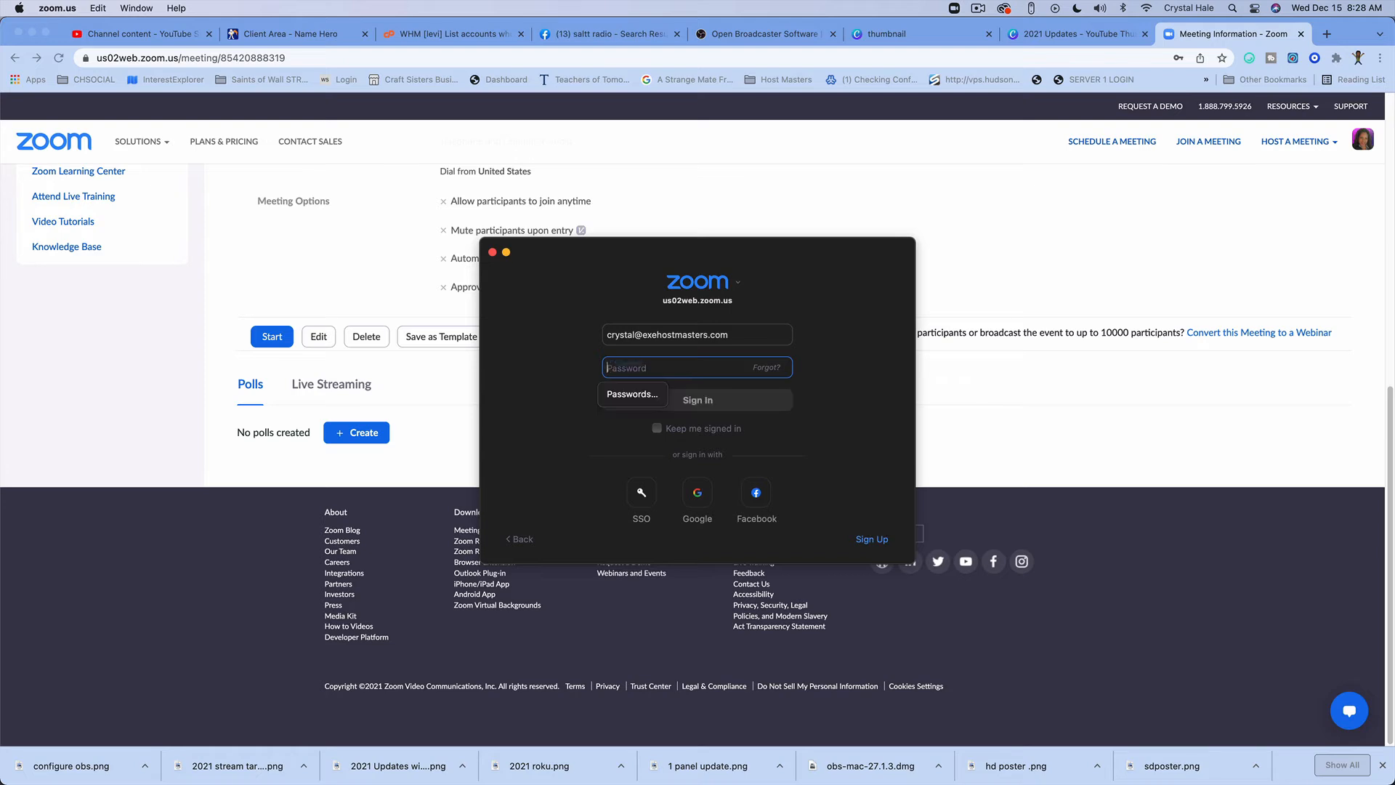
pyautogui.write('************')
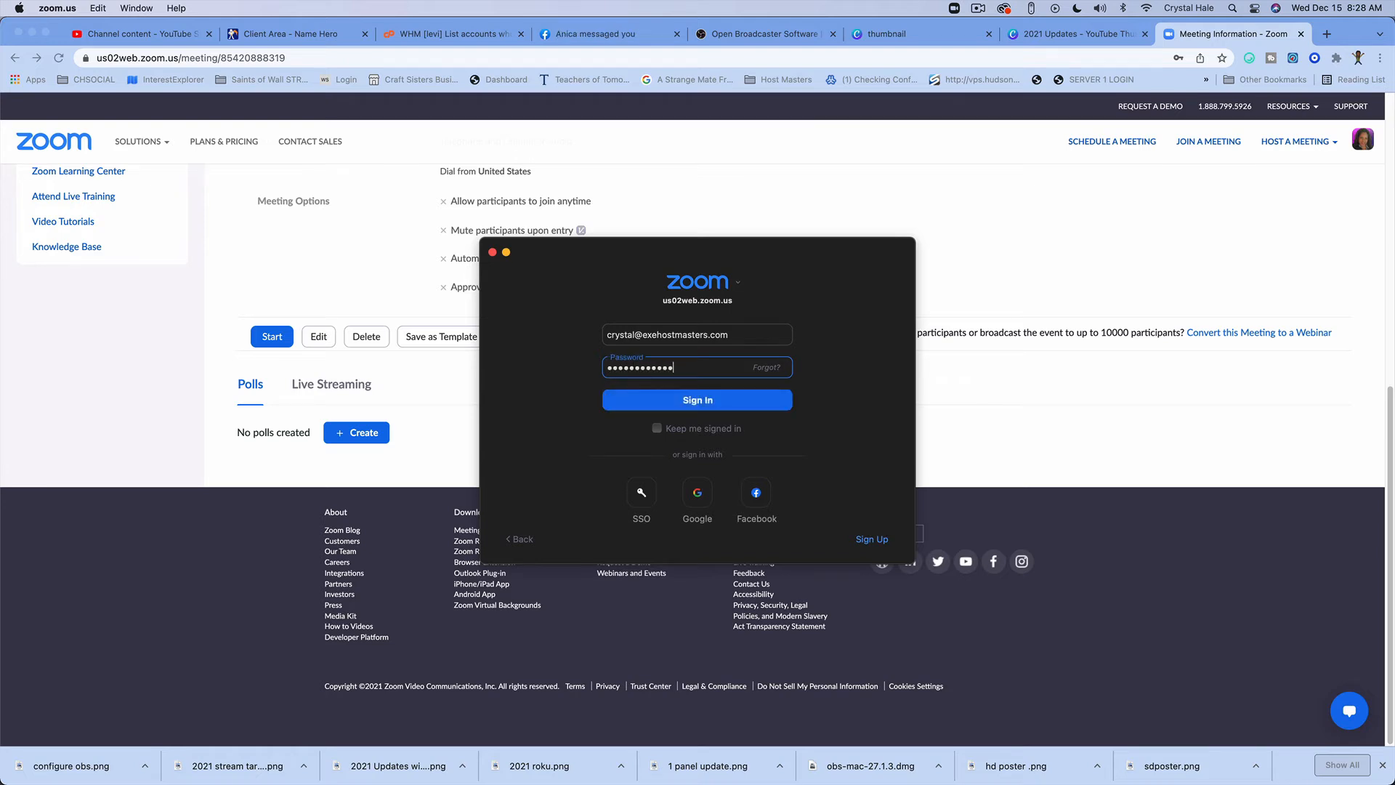
pyautogui.press('Return')
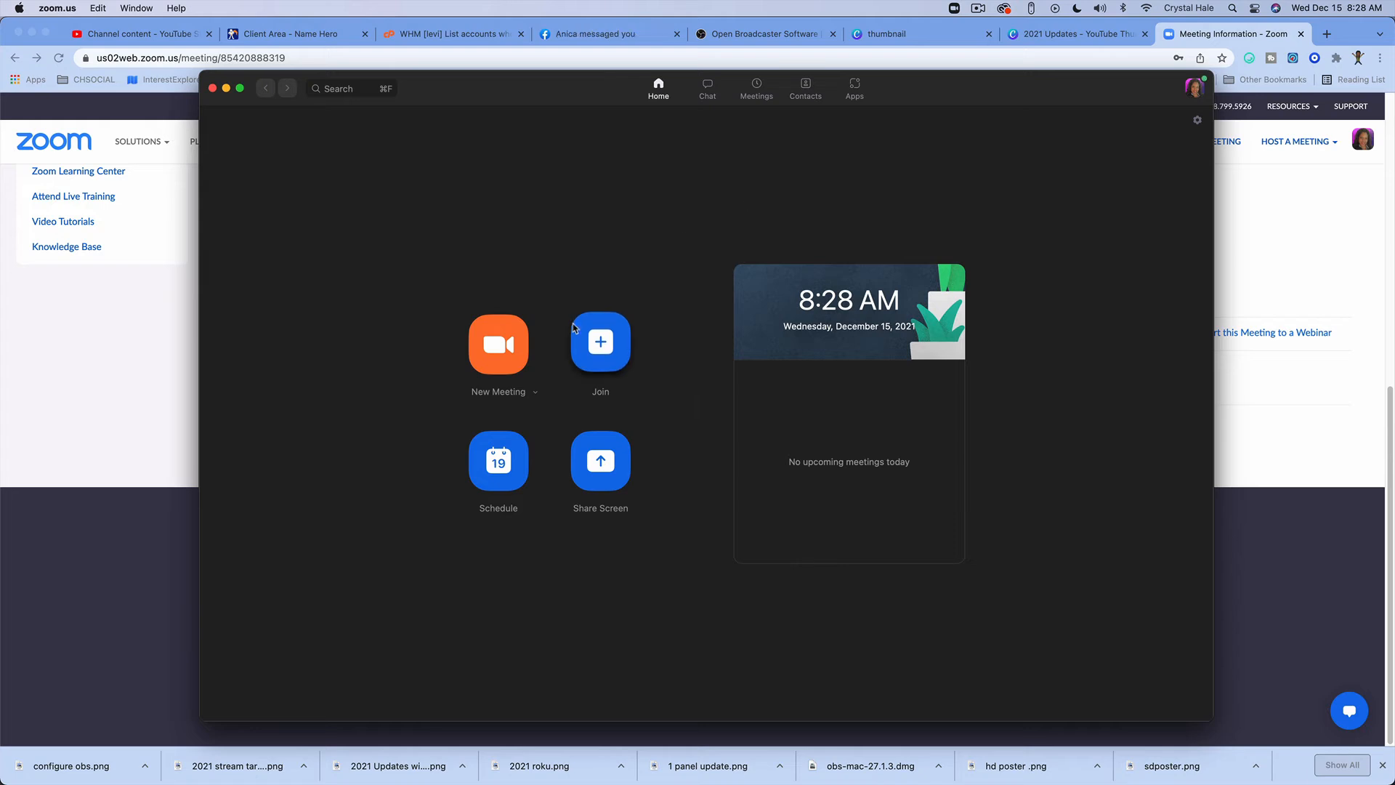
# Step: Start the recurring Live Stream to TV meeting from the list of upcoming meetings
pyautogui.click(498, 459)
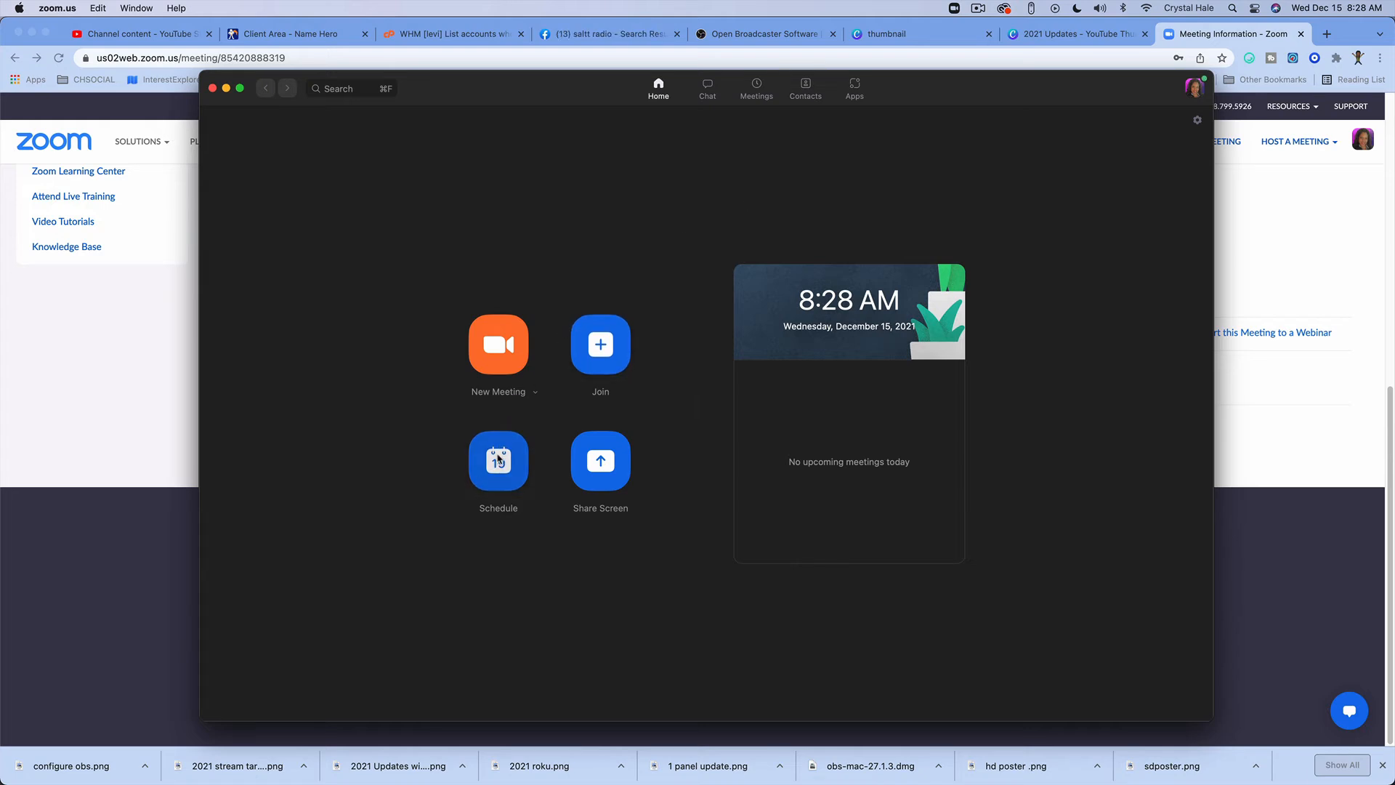
pyautogui.click(793, 575)
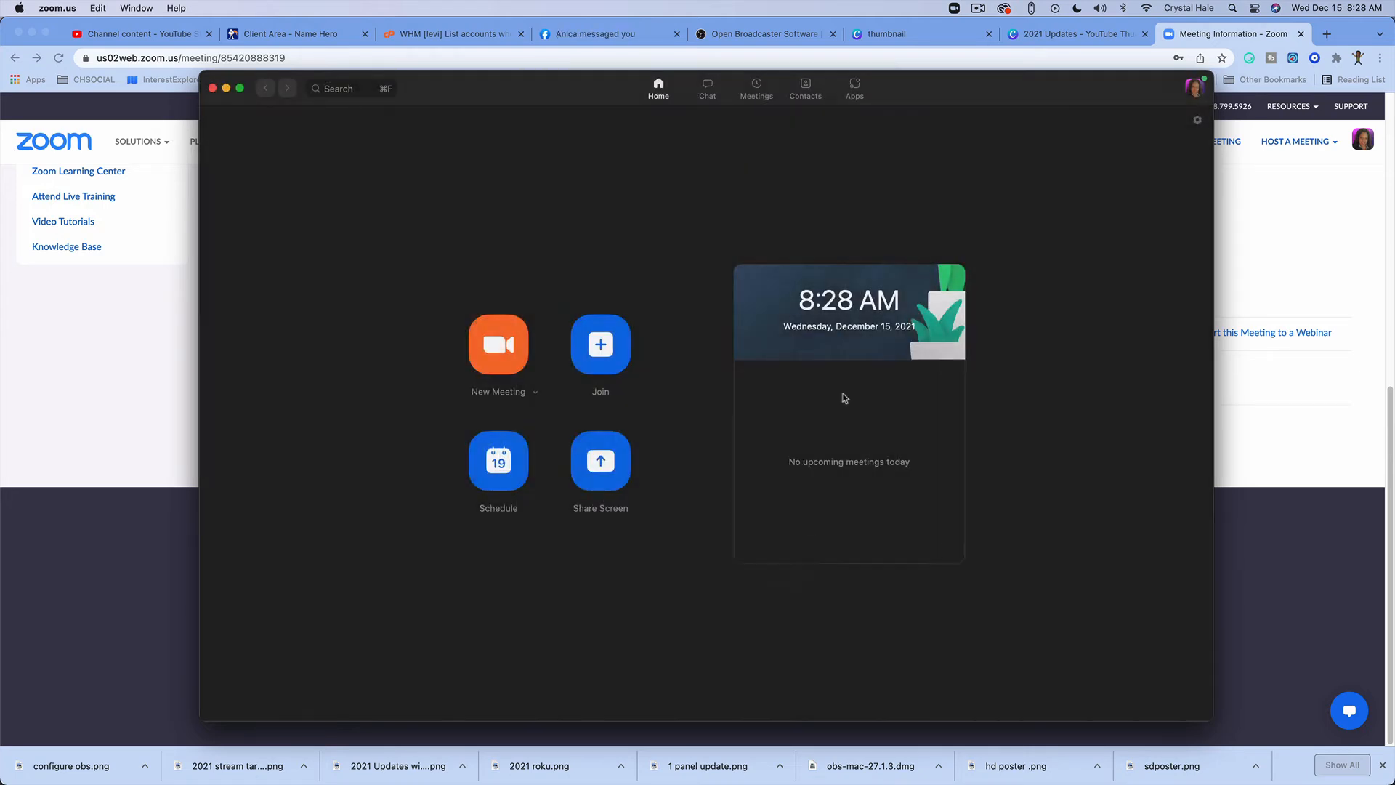
pyautogui.click(757, 88)
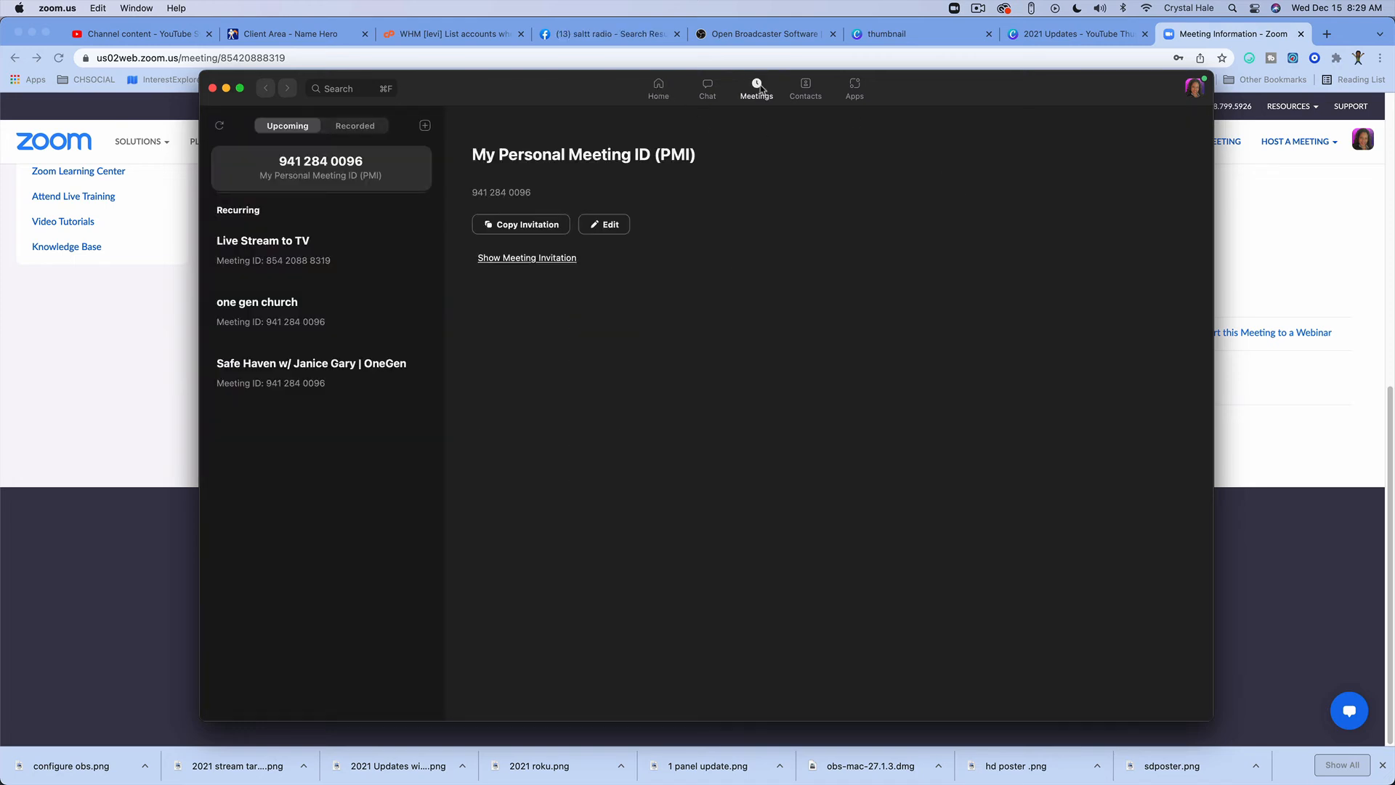
pyautogui.click(336, 265)
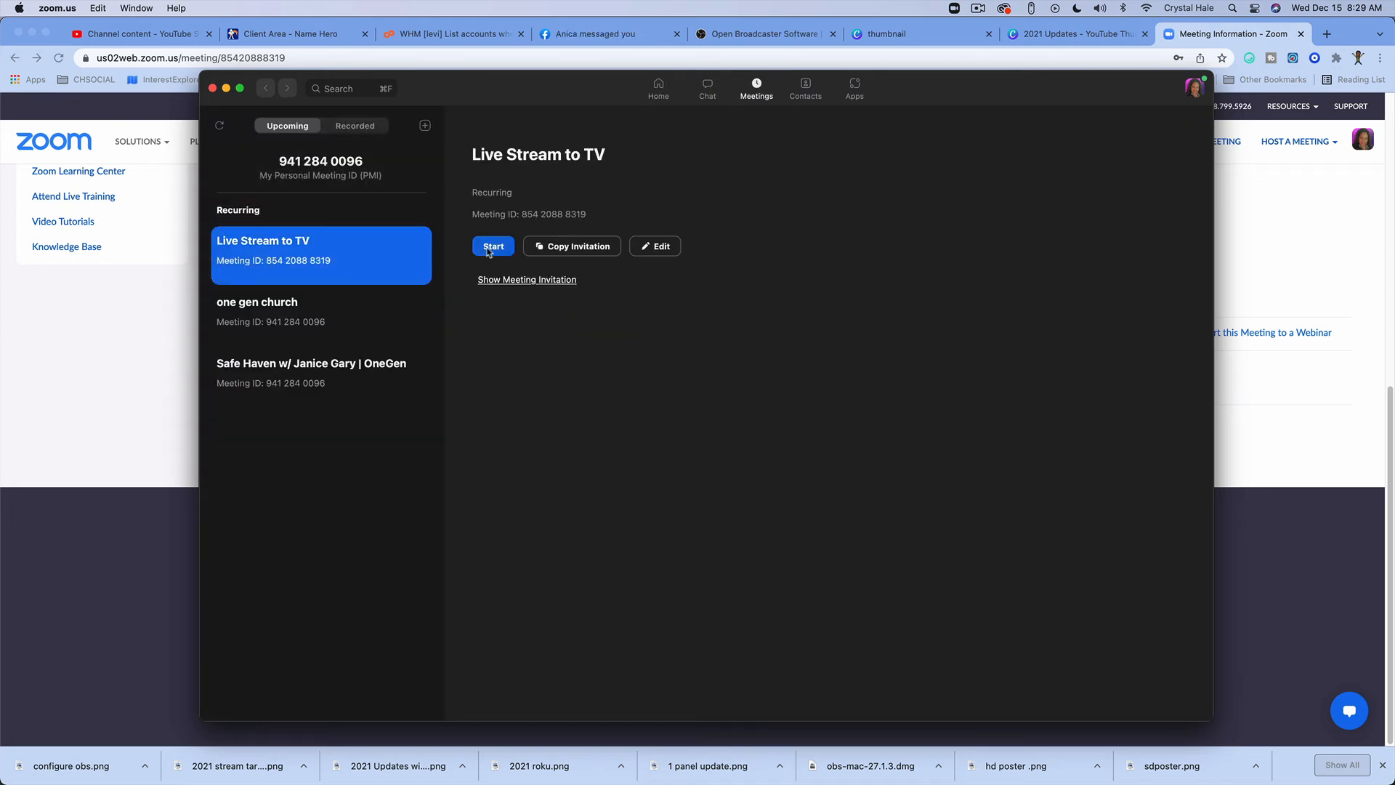
pyautogui.click(486, 245)
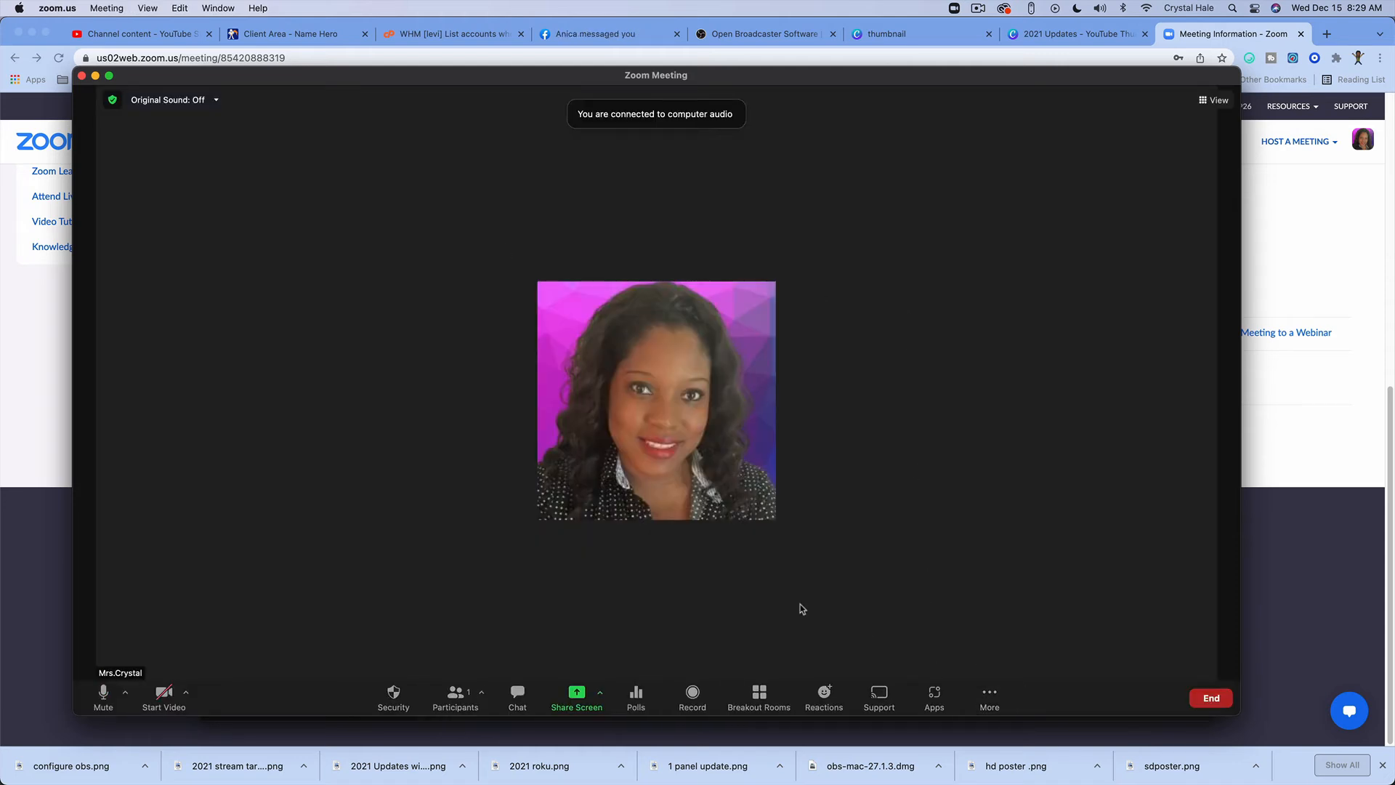
# Step: Go live on the custom live streaming service with broadcast authentication turned off, and acknowledge the livestream notice
pyautogui.click(990, 696)
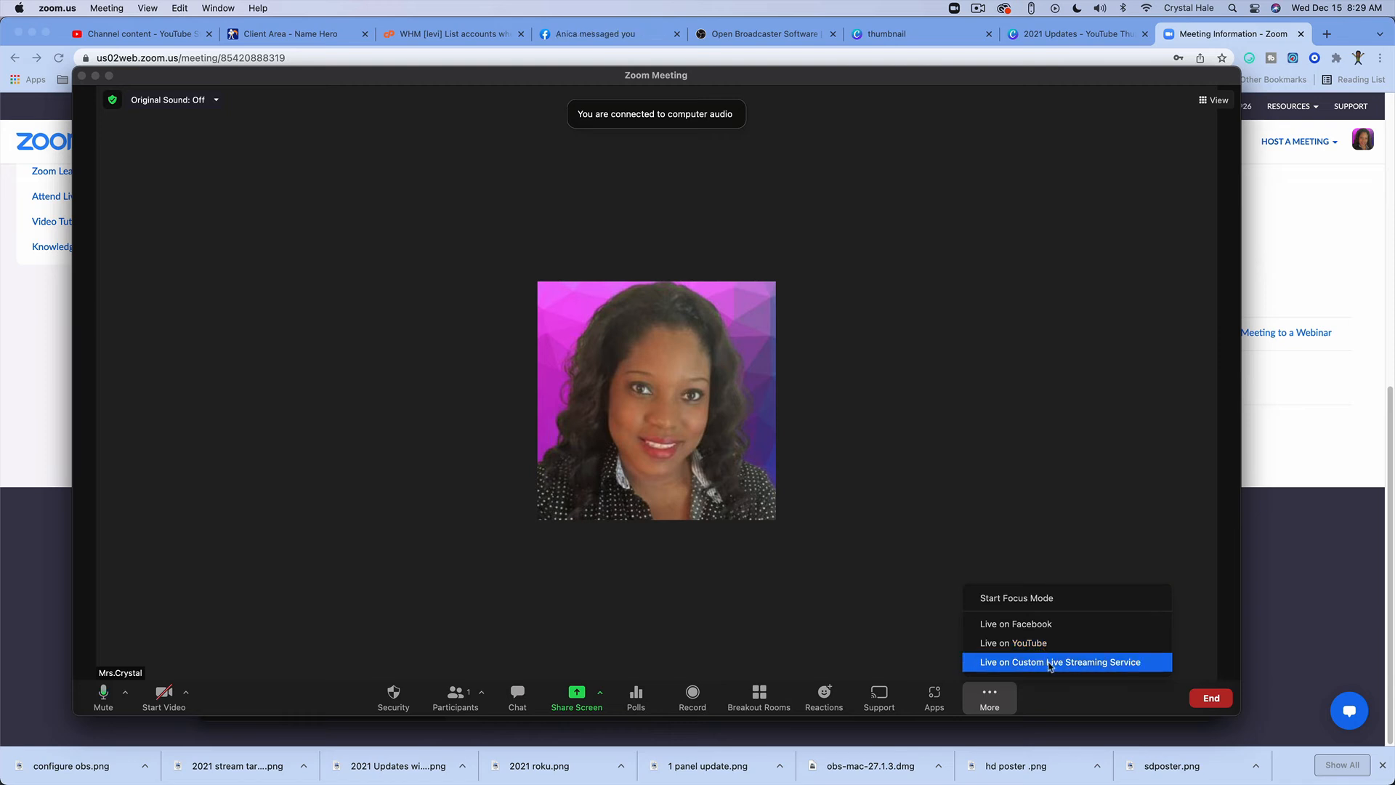
pyautogui.click(1005, 663)
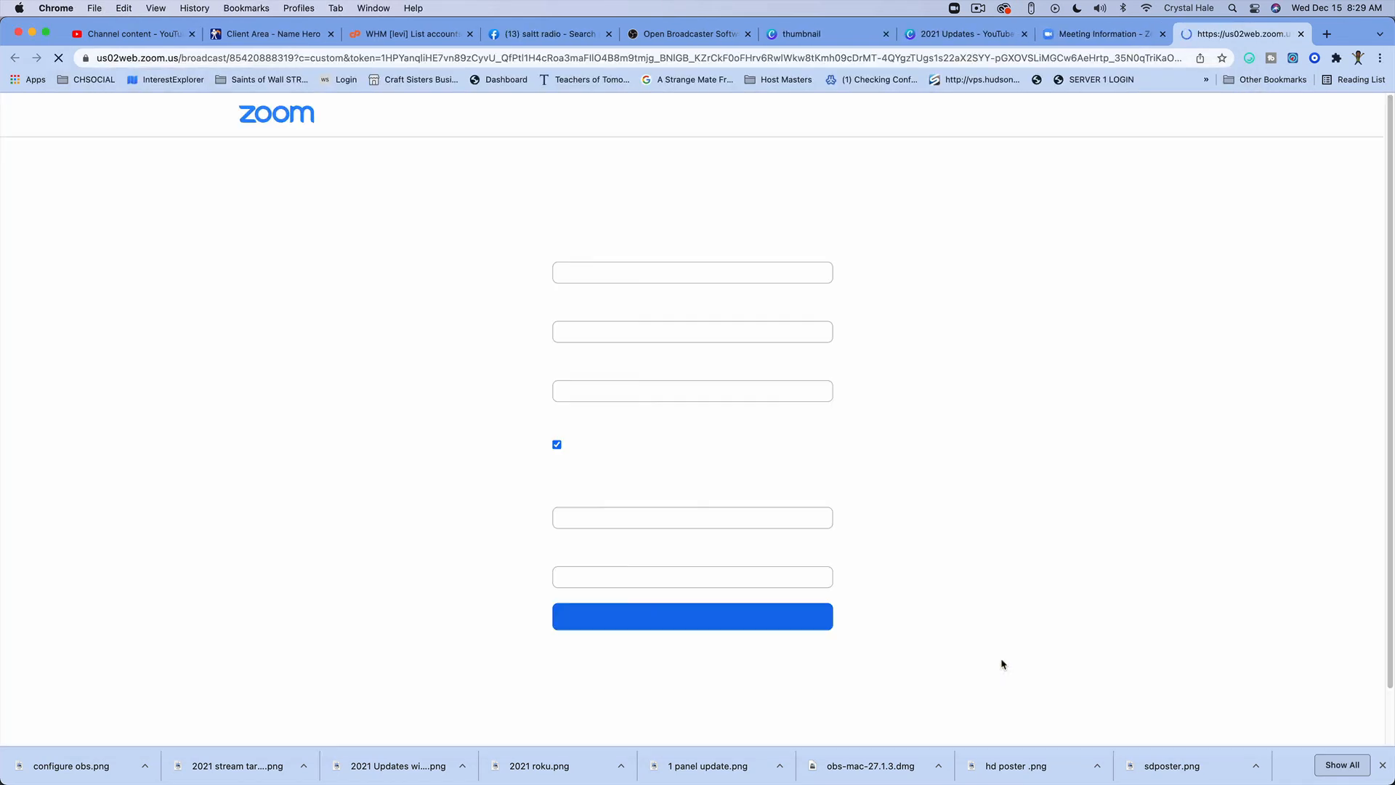
pyautogui.click(659, 518)
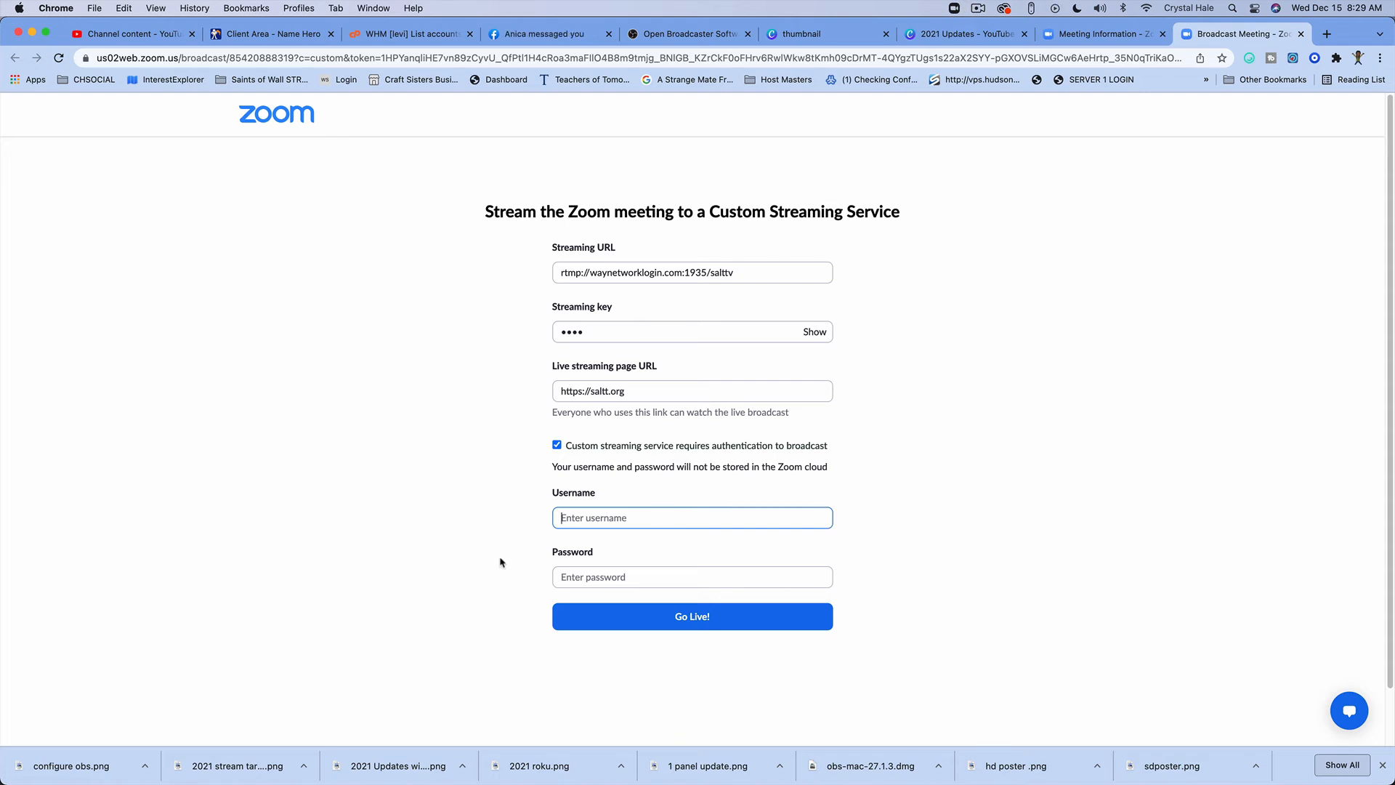
pyautogui.click(557, 445)
pyautogui.click(690, 486)
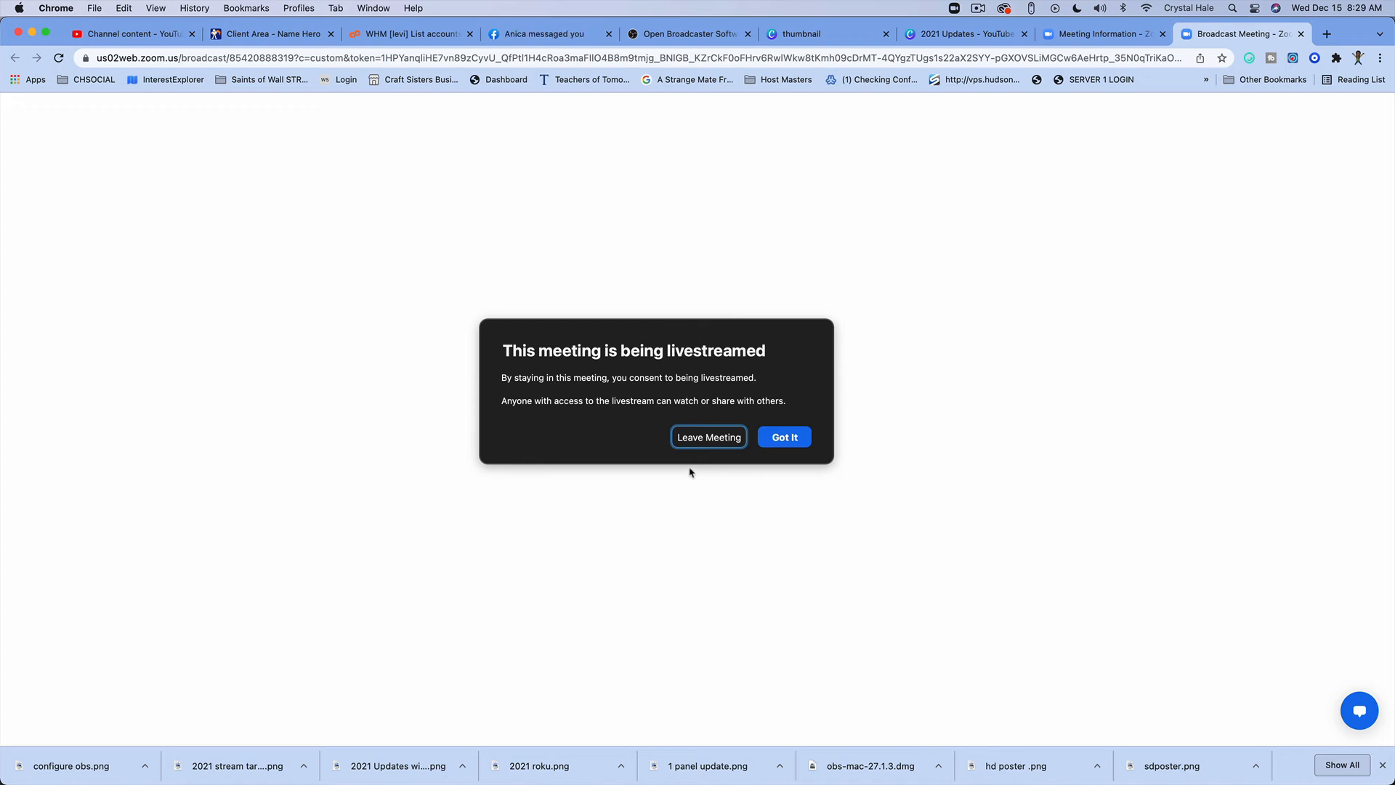
pyautogui.click(787, 433)
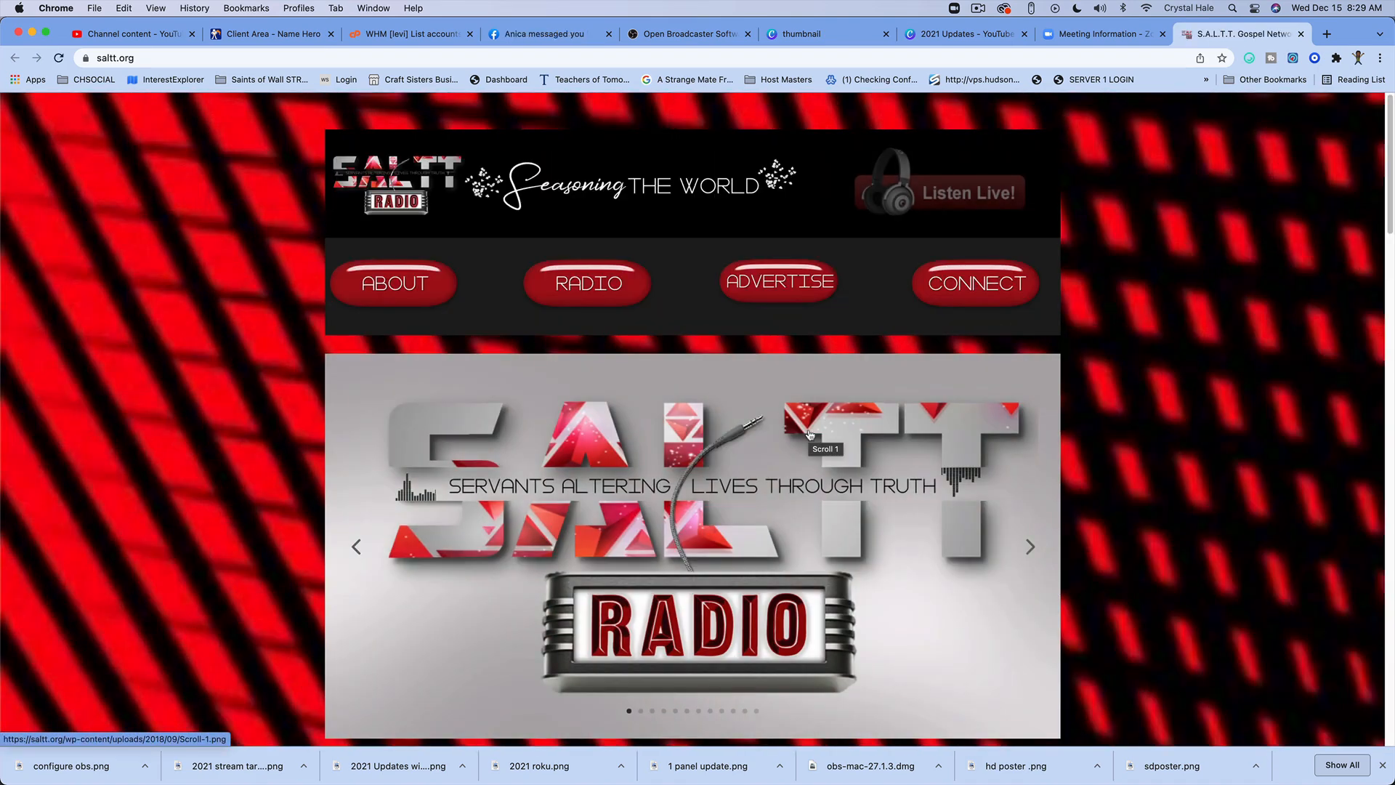
# Step: Play and pause the Watch Live video on the saltt.org page, and close the page
pyautogui.scroll(-15, 752, 419)
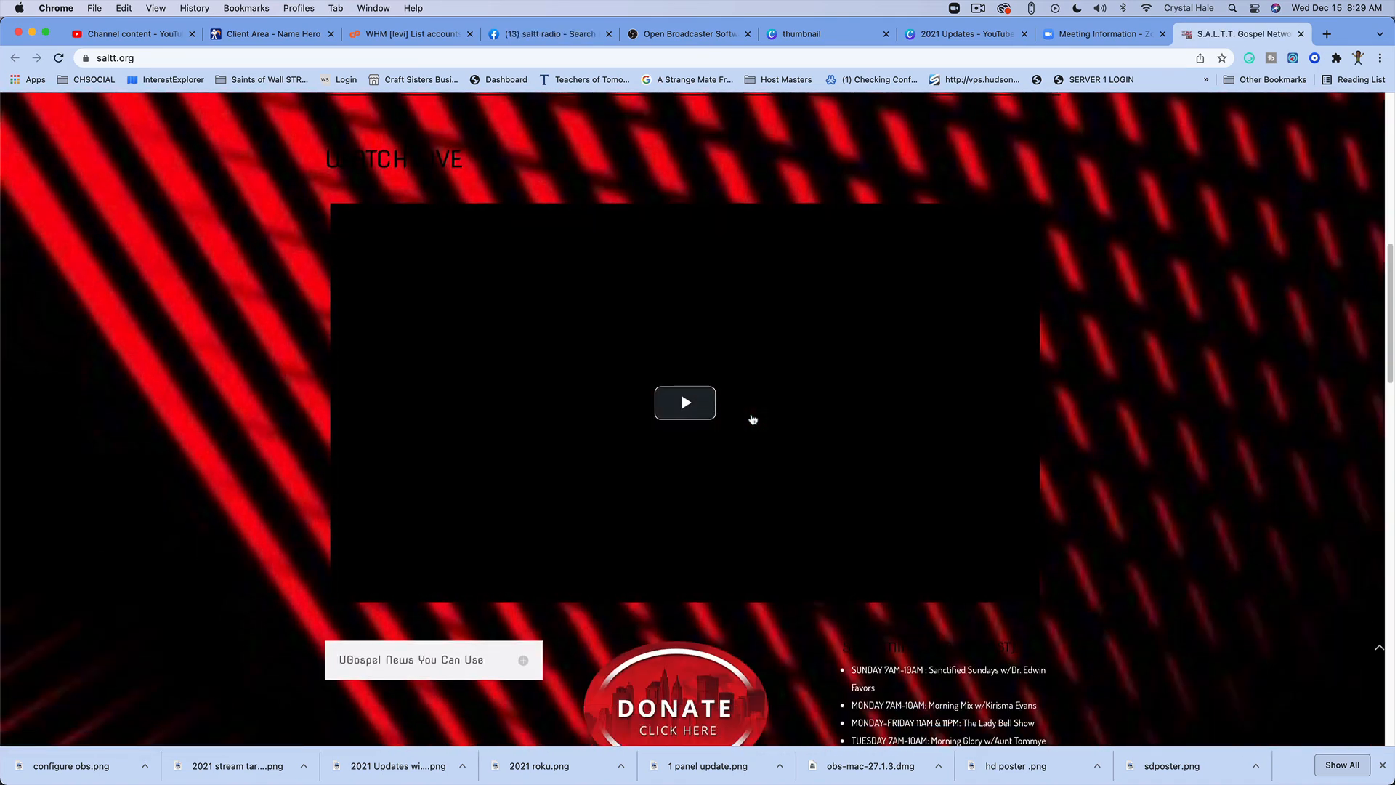
pyautogui.click(686, 403)
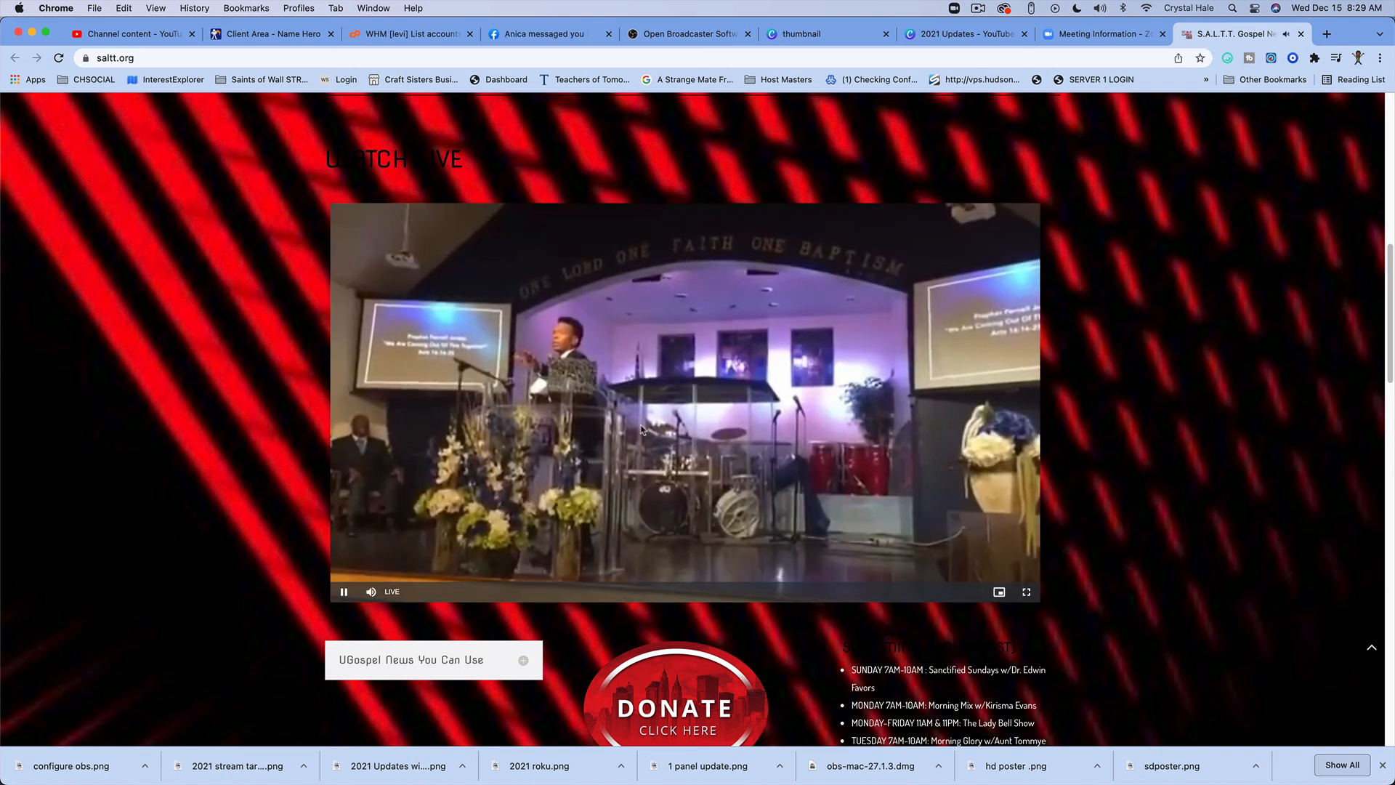
pyautogui.click(343, 591)
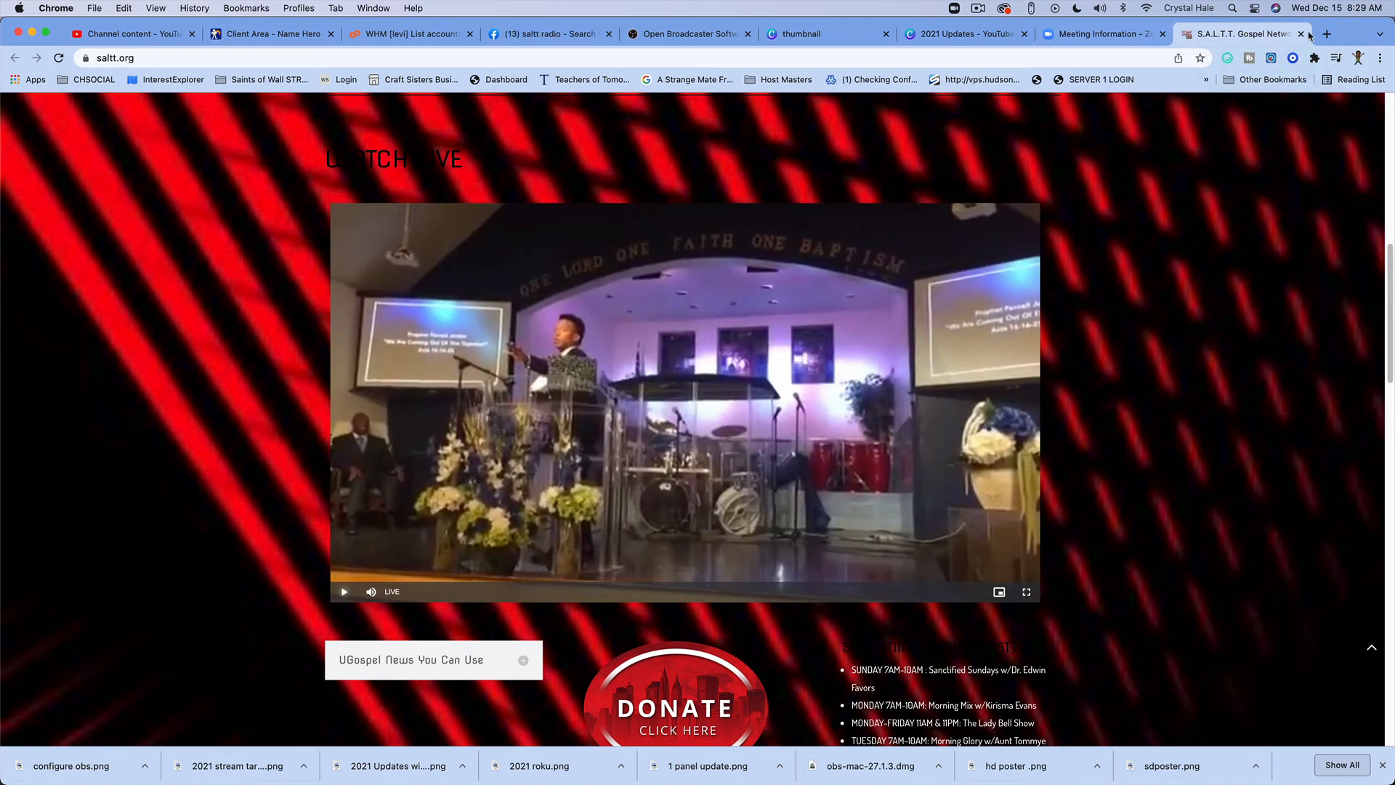
pyautogui.press('super+w')
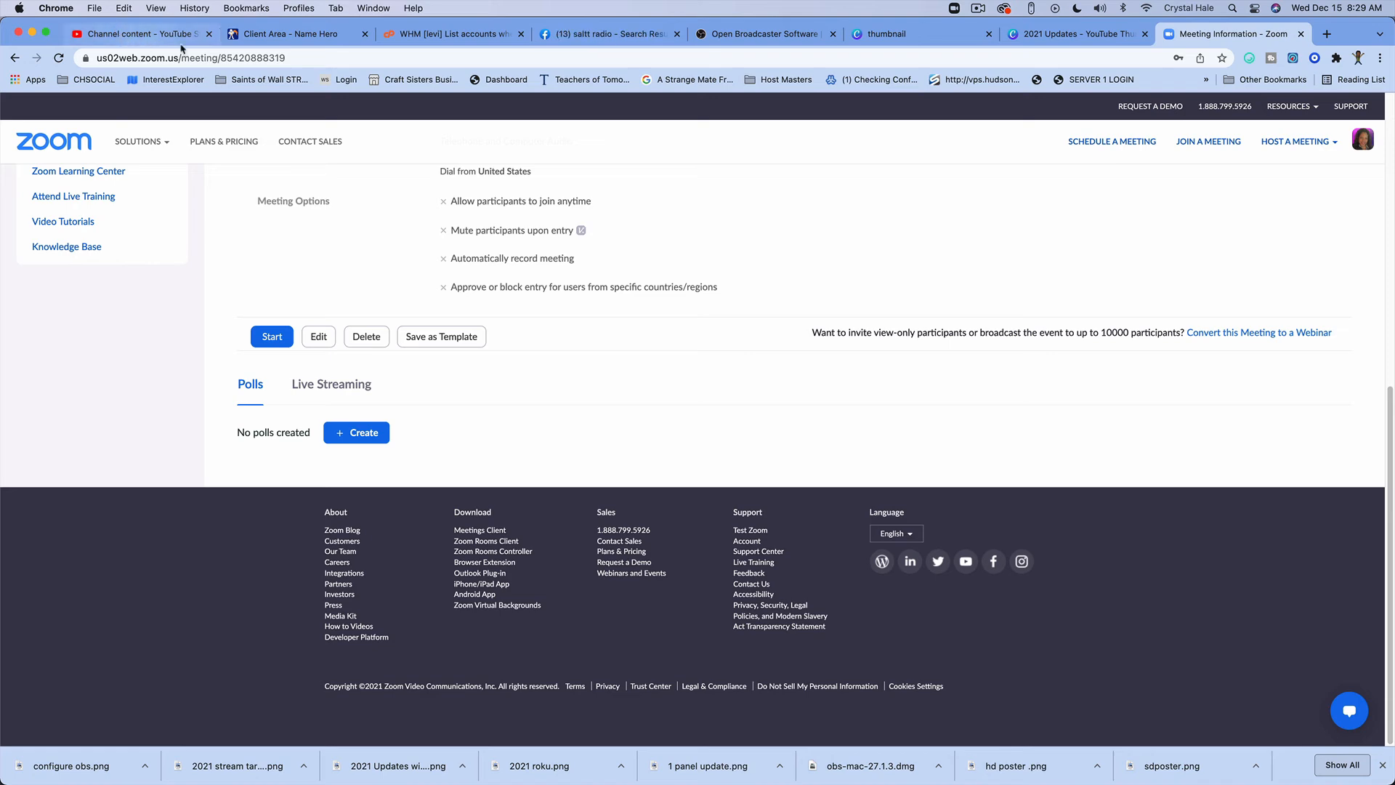
# Step: Open the salttv service overview in the waynetworklogin.com:2000 panel and play its live preview
pyautogui.click(1026, 34)
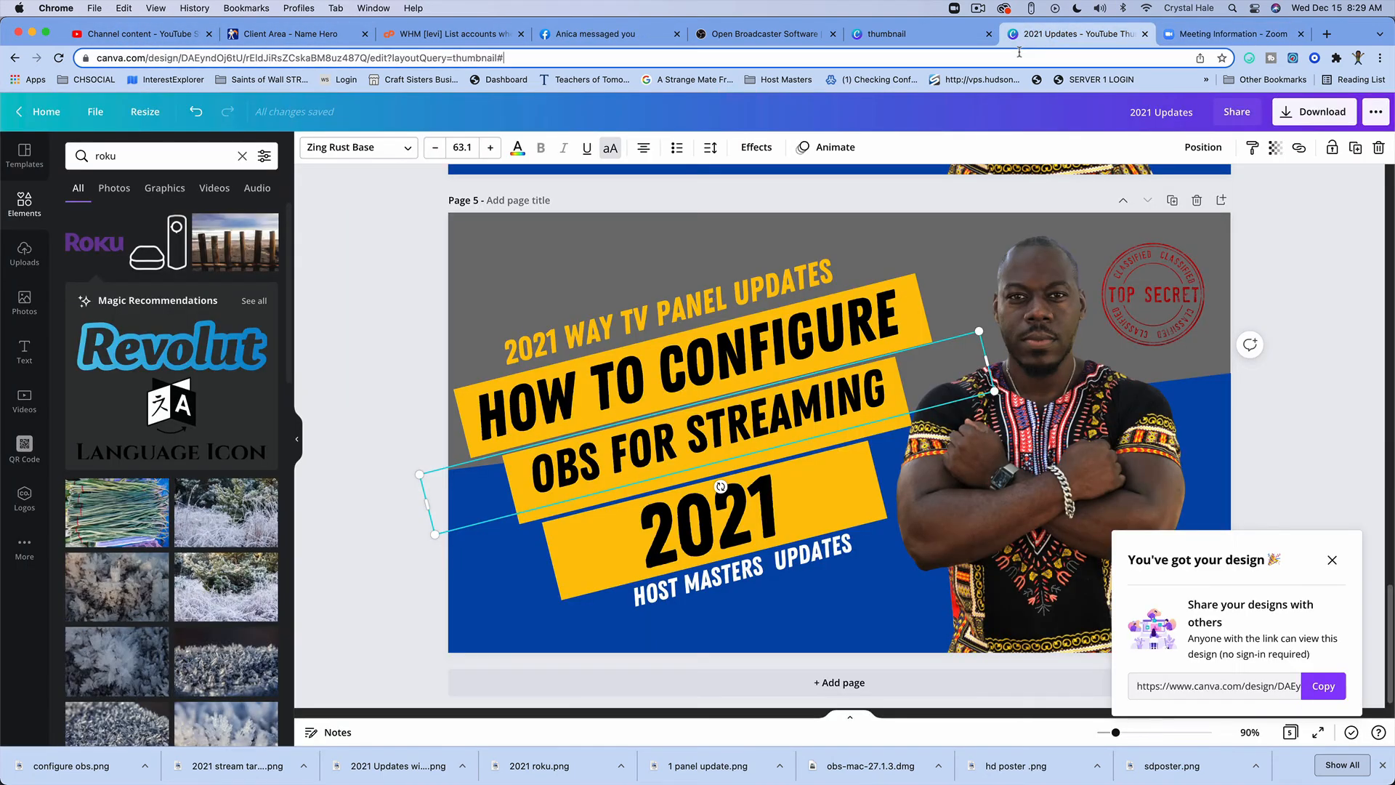
pyautogui.click(1019, 52)
pyautogui.write('way')
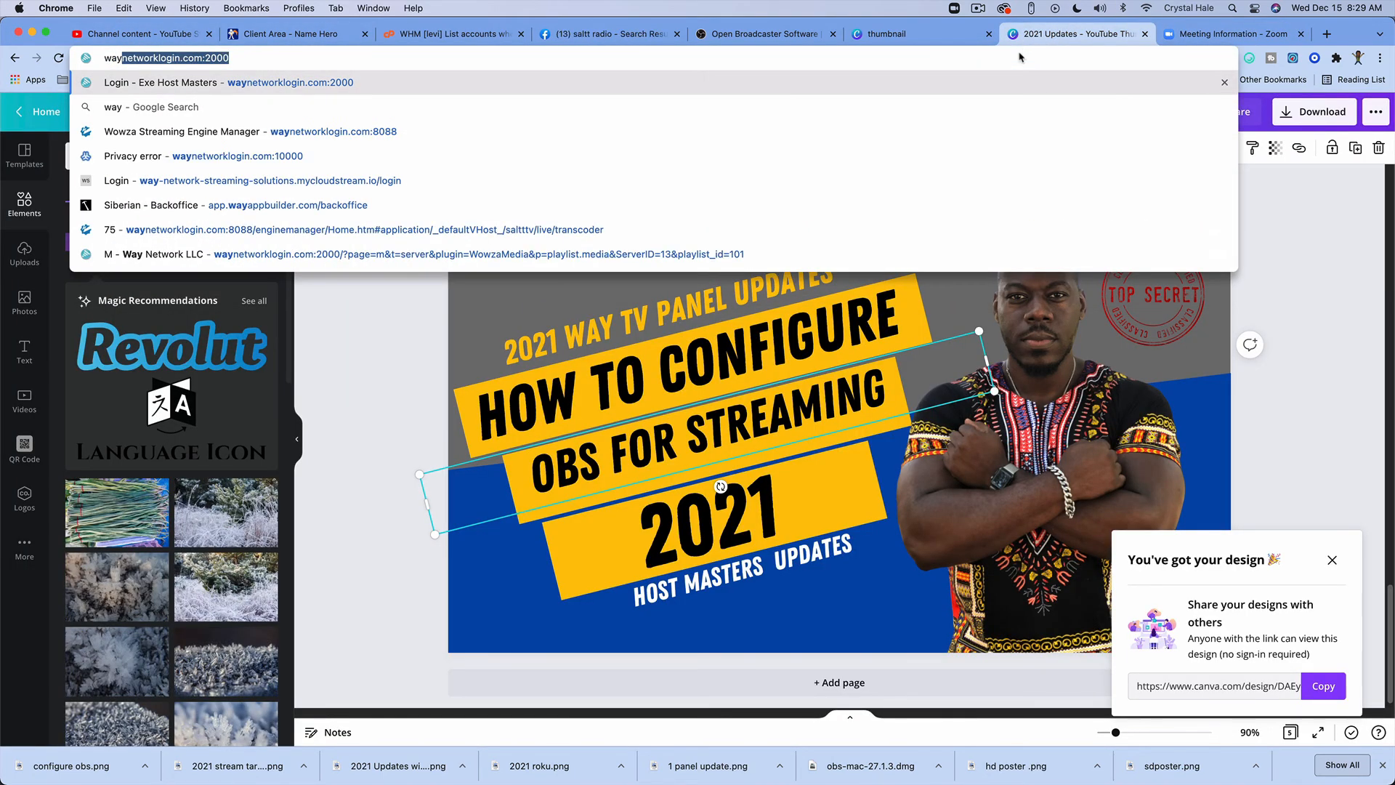
pyautogui.press('Return')
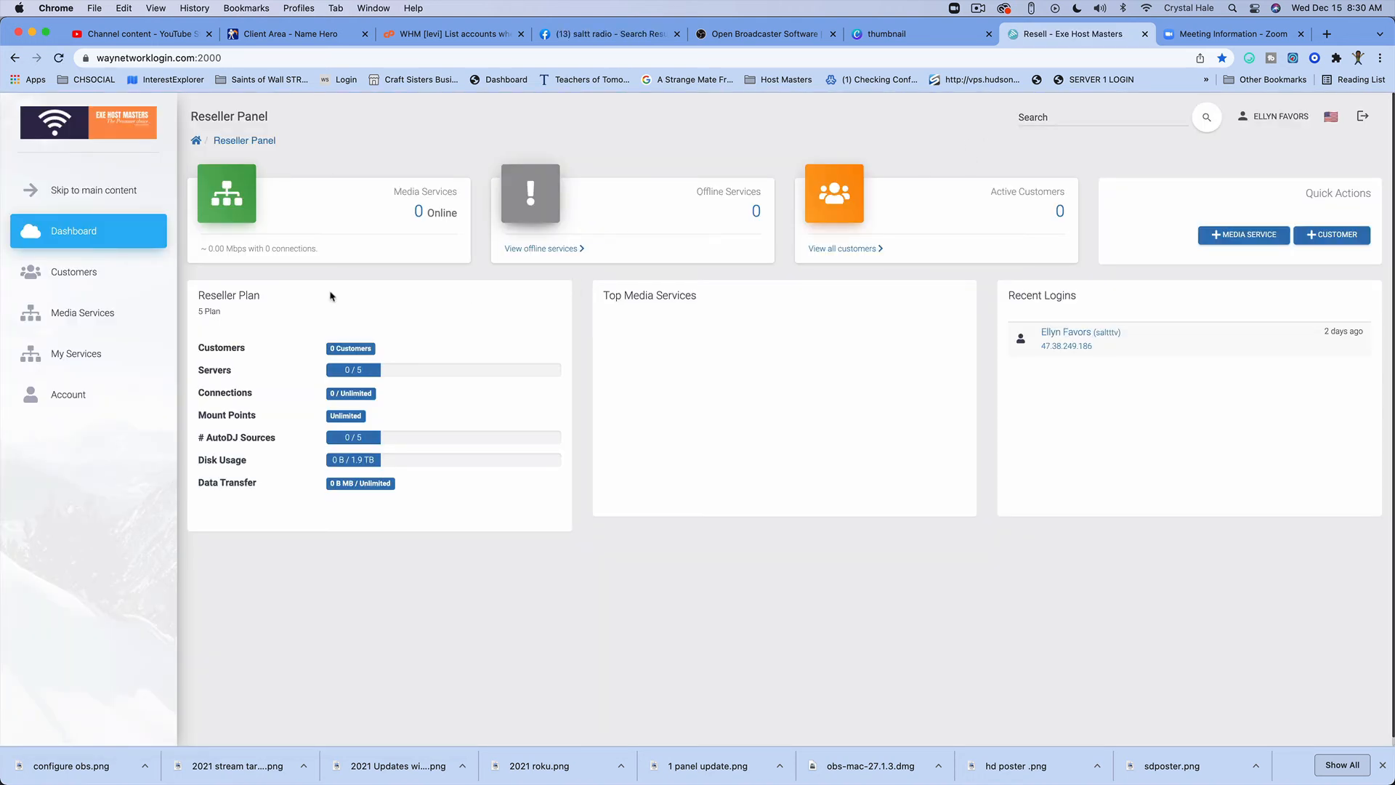
pyautogui.click(69, 356)
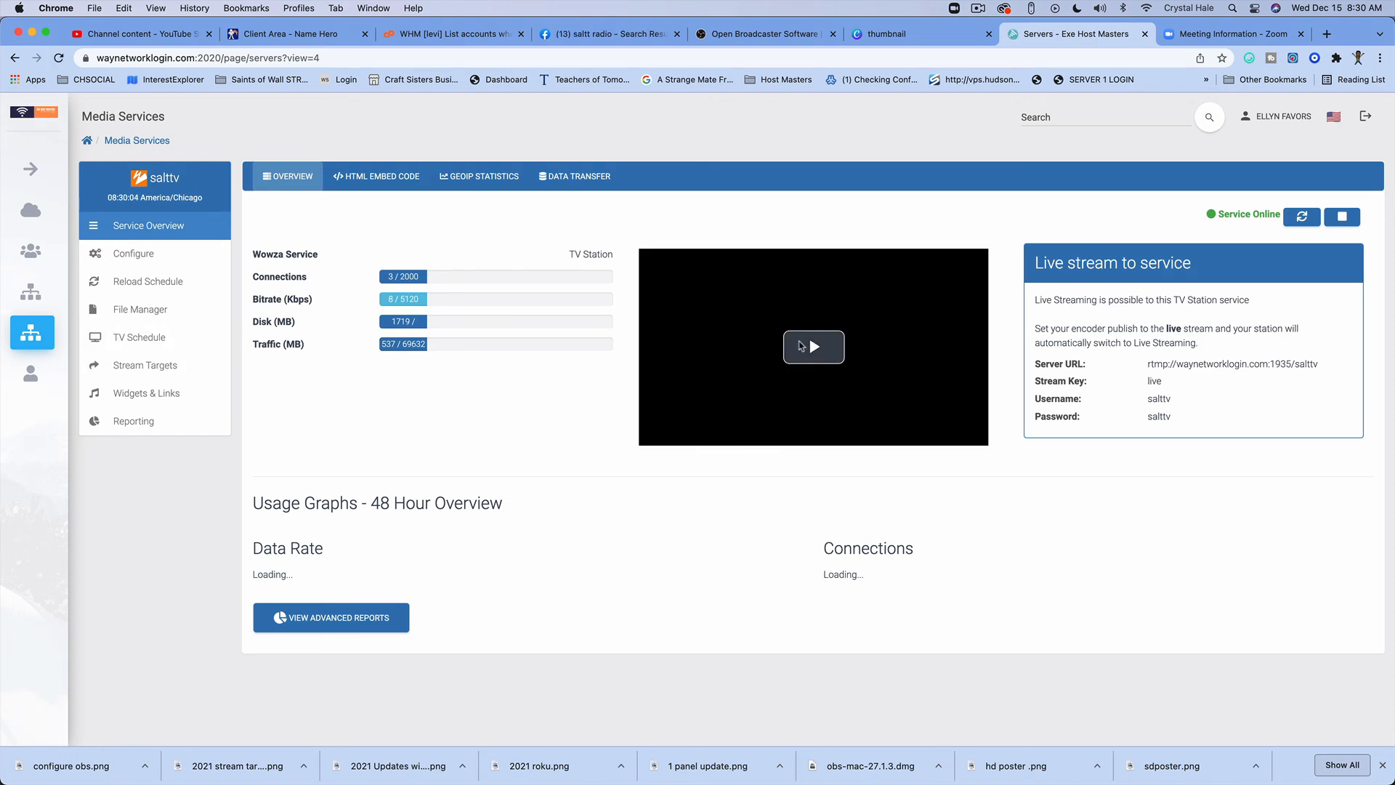
pyautogui.click(805, 347)
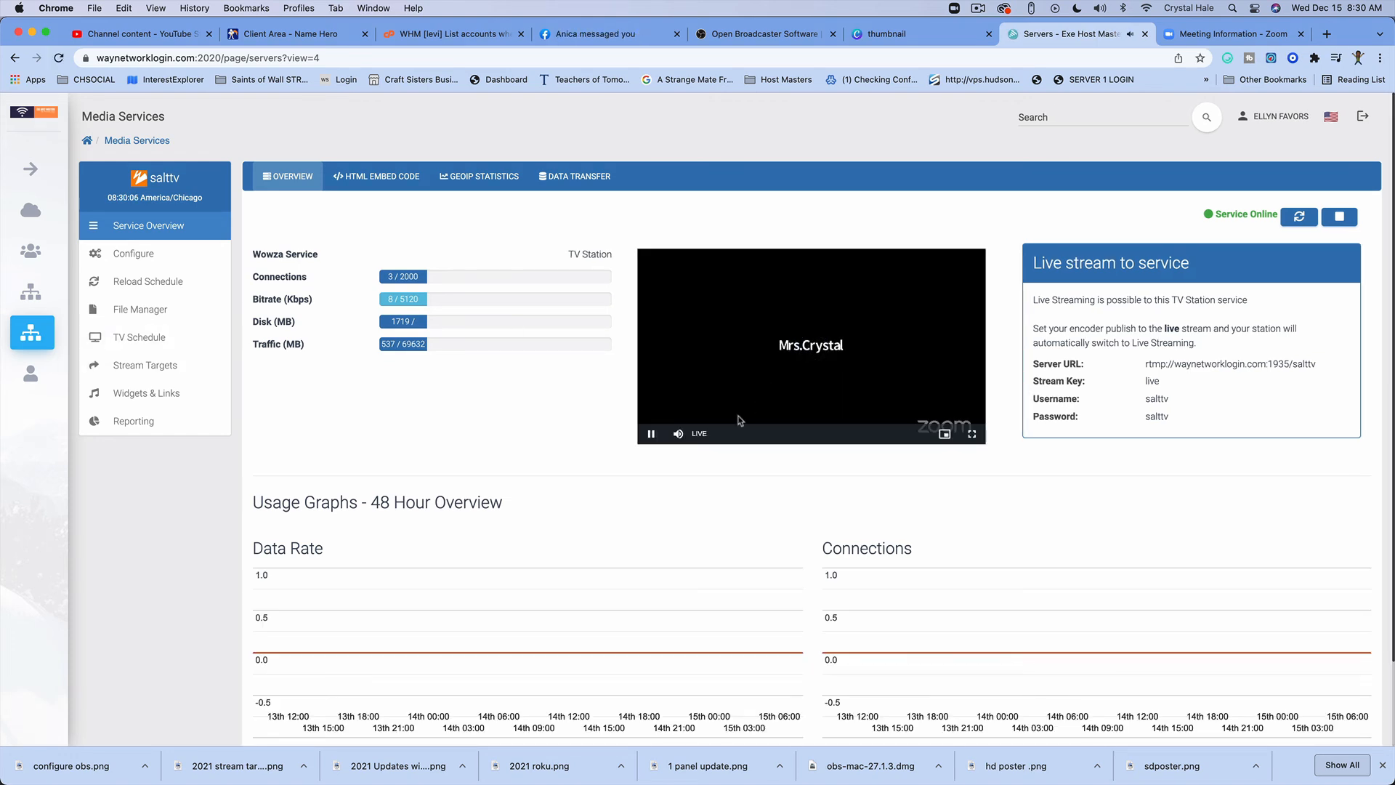
# Step: Mute the salttv live preview, and load saltt.org in place of the Zoom meeting information page
pyautogui.click(680, 435)
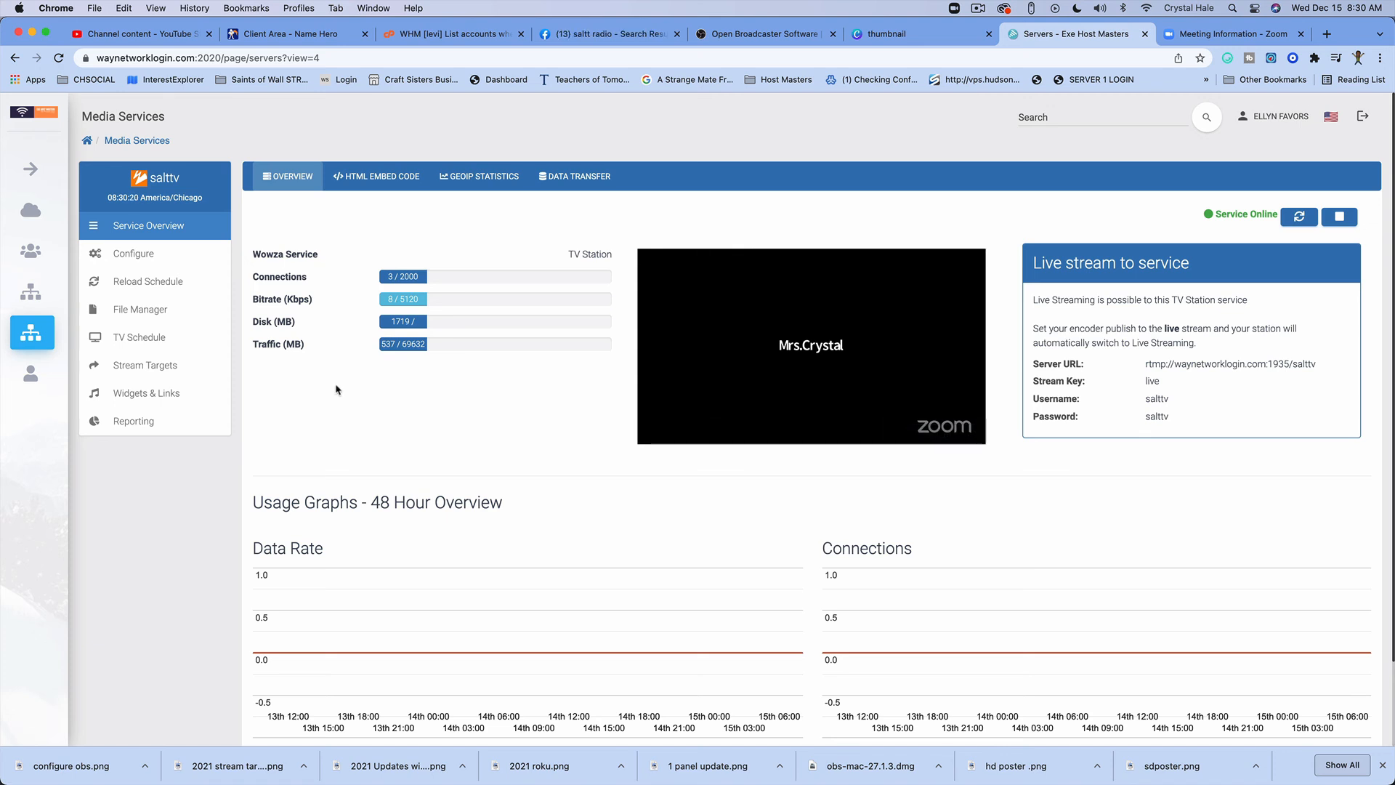
pyautogui.click(1236, 34)
pyautogui.click(1119, 54)
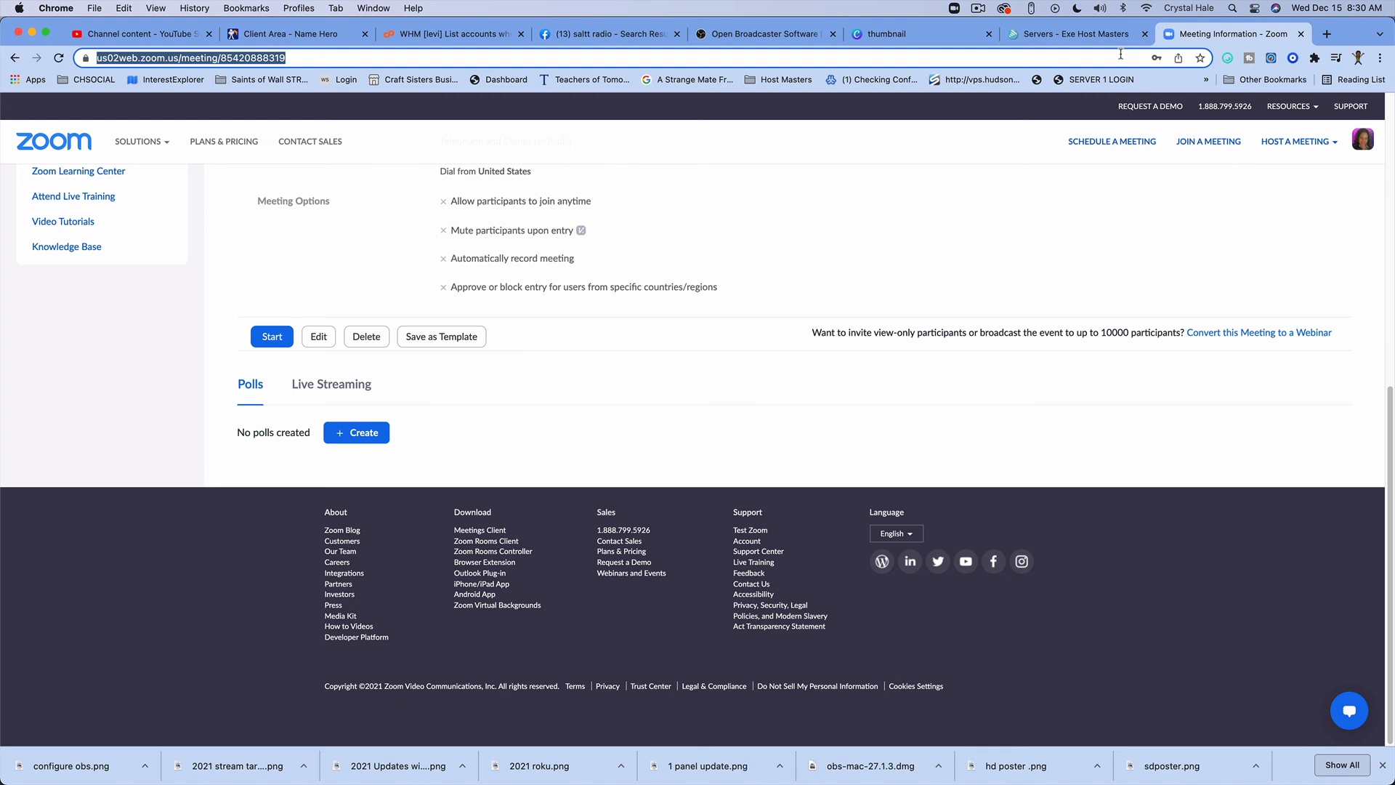
pyautogui.write('saltt.')
pyautogui.press('BackSpace')
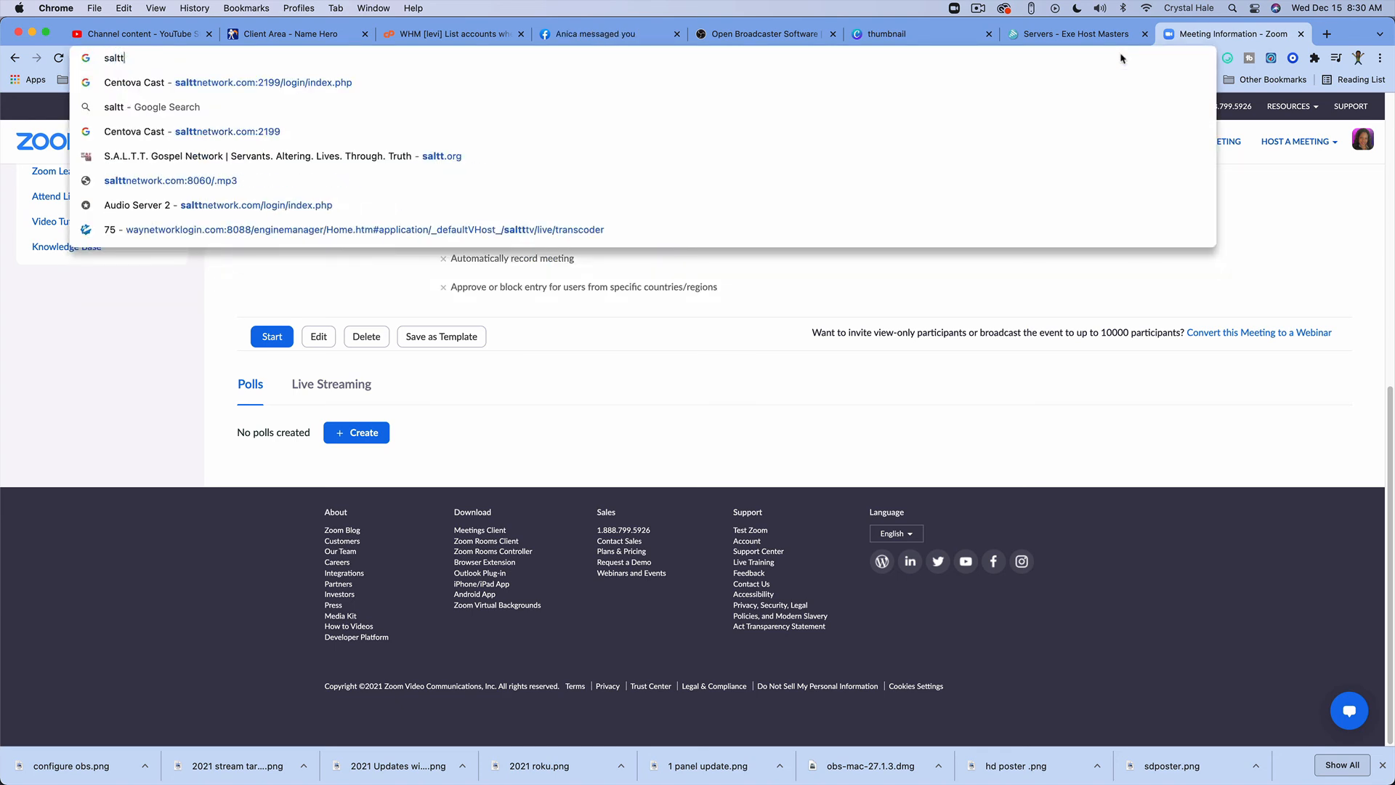
pyautogui.write('network')
pyautogui.press('BackSpace')
pyautogui.press('BackSpace')
pyautogui.press('BackSpace')
pyautogui.press('BackSpace')
pyautogui.press('BackSpace')
pyautogui.press('BackSpace')
pyautogui.press('BackSpace')
pyautogui.press('BackSpace')
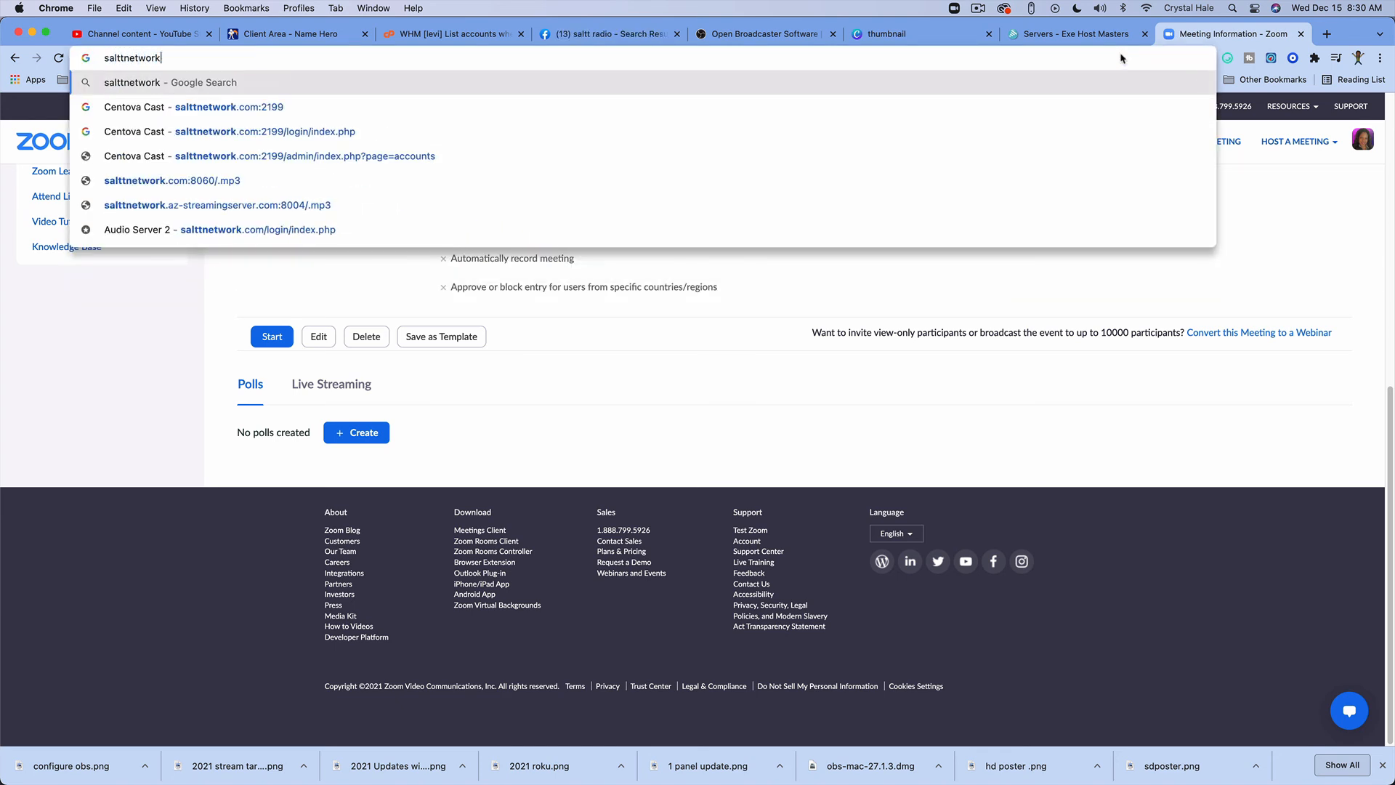
pyautogui.write('.org')
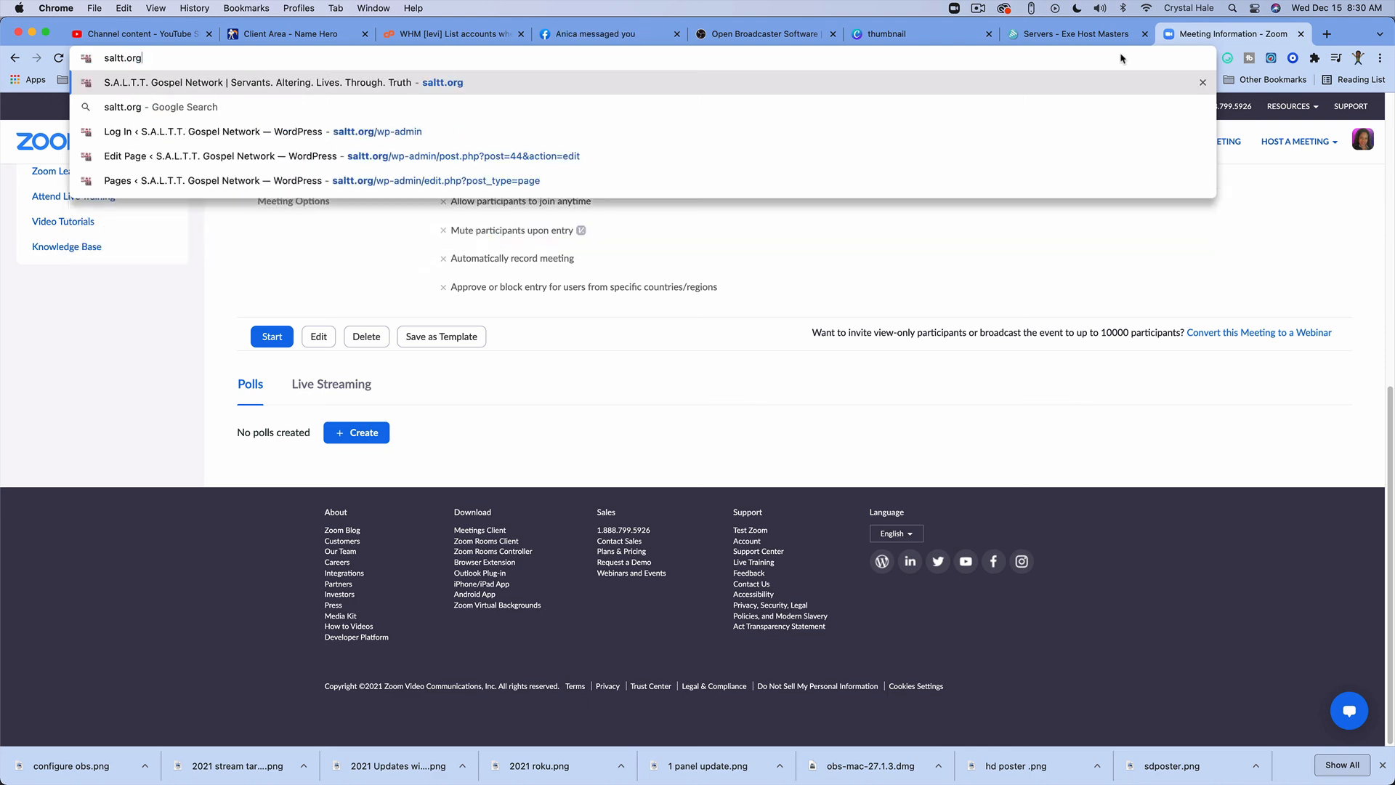
pyautogui.press('Return')
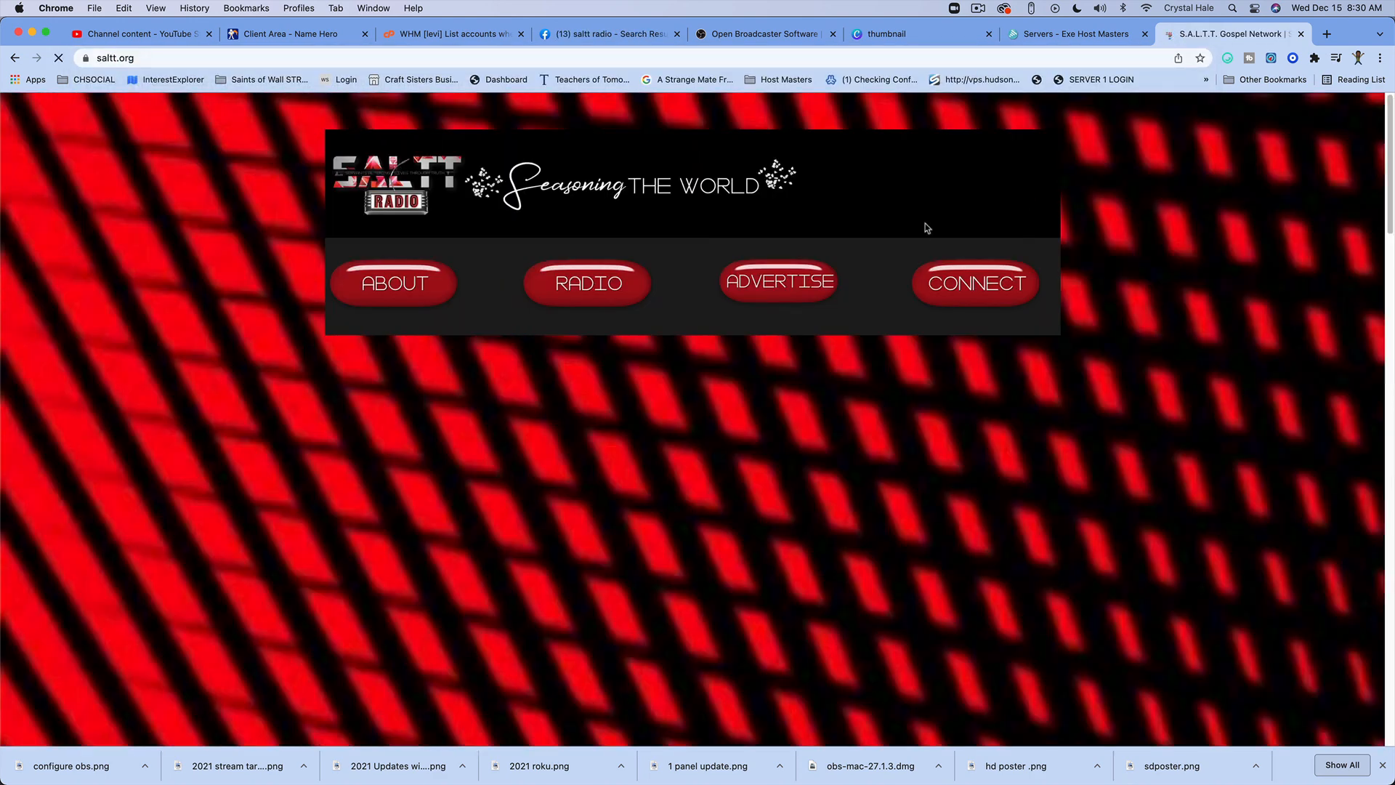
# Step: Play the Watch Live video on the saltt.org home page to check the Zoom stream, and pause it
pyautogui.scroll(-5, 750, 283)
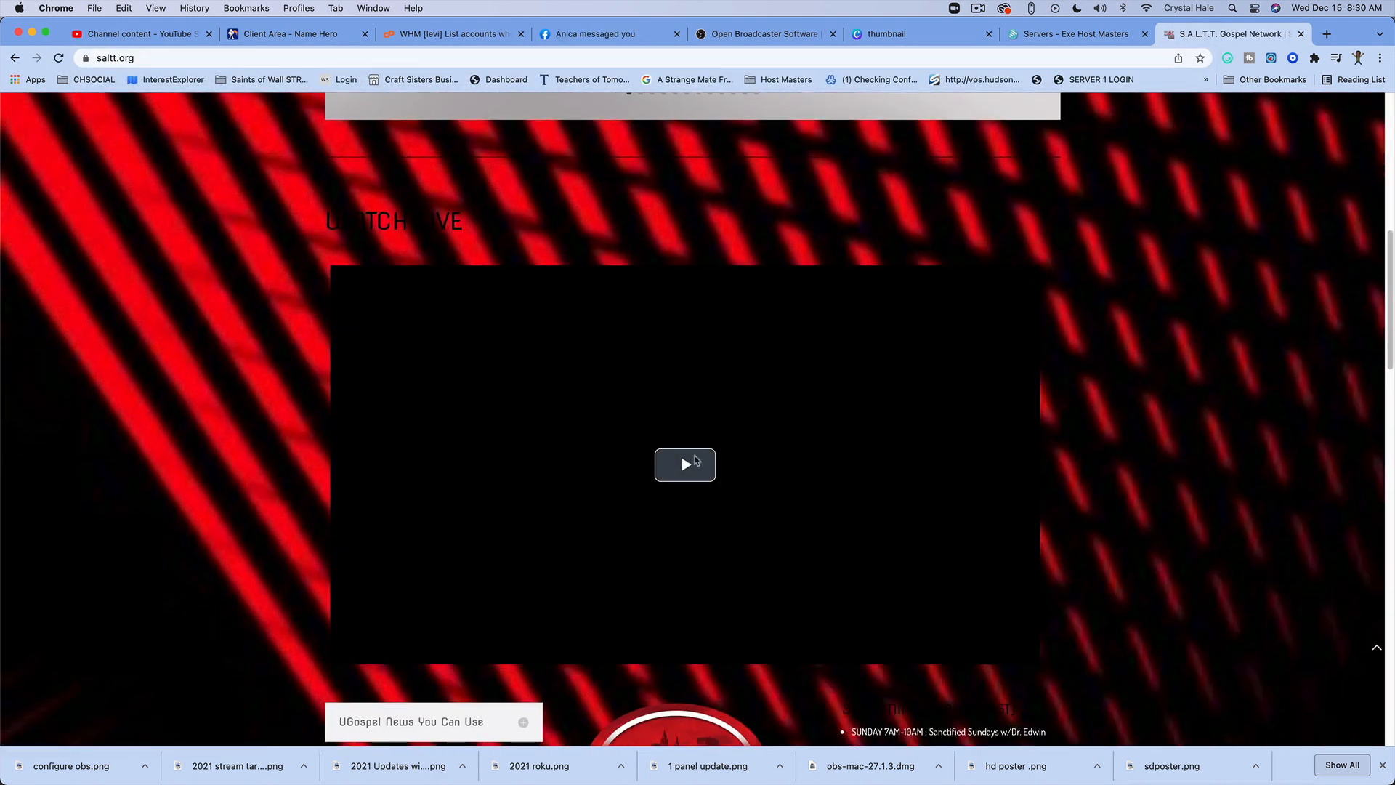
pyautogui.click(677, 471)
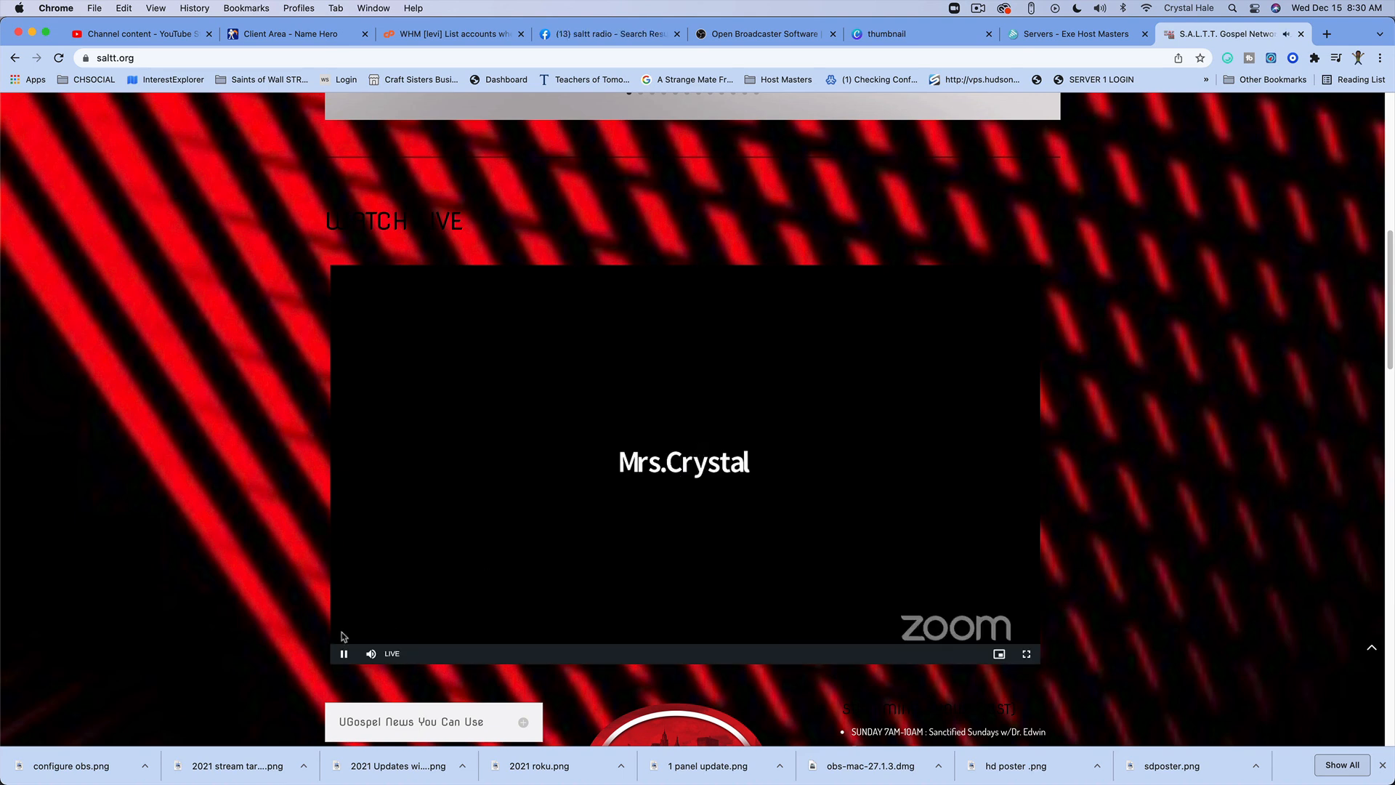
pyautogui.click(343, 653)
pyautogui.moveTo(347, 771)
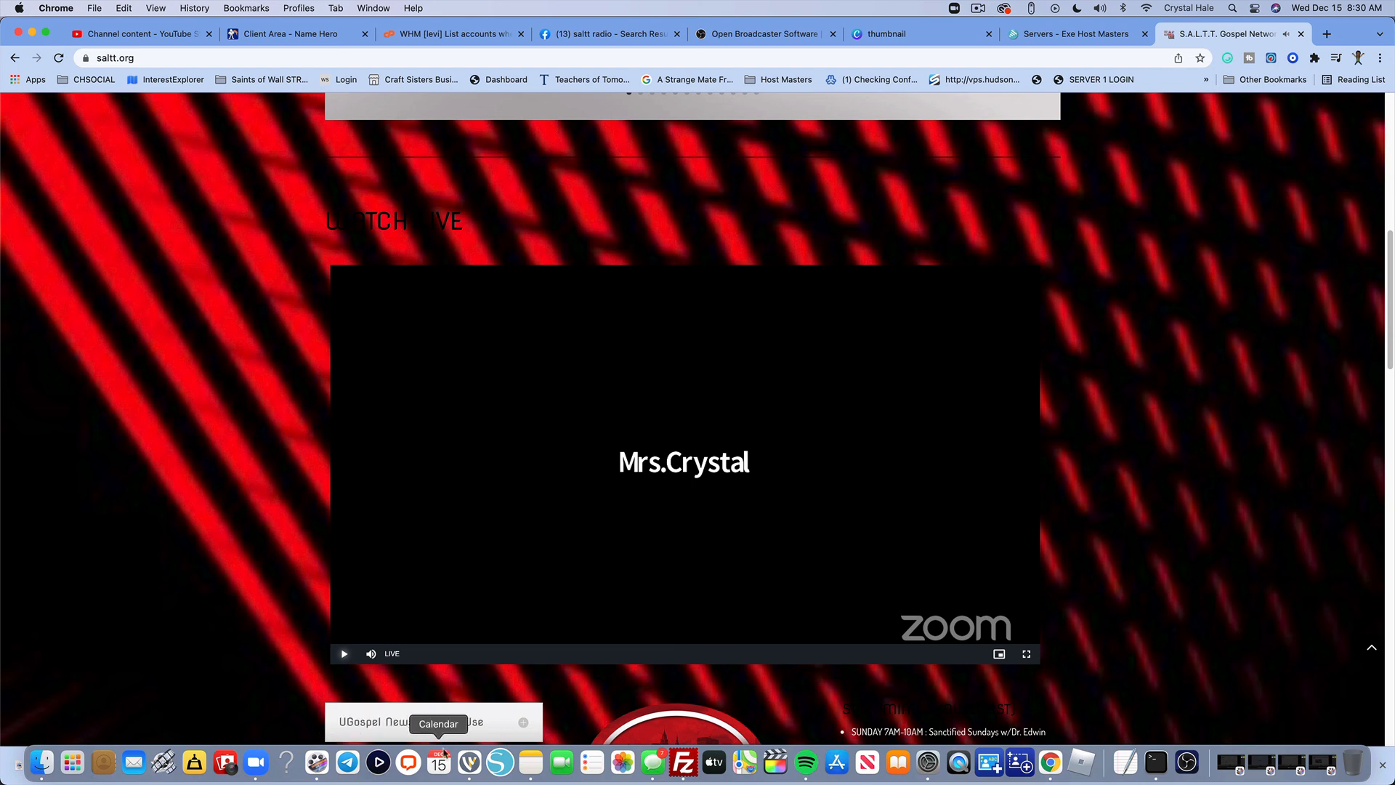